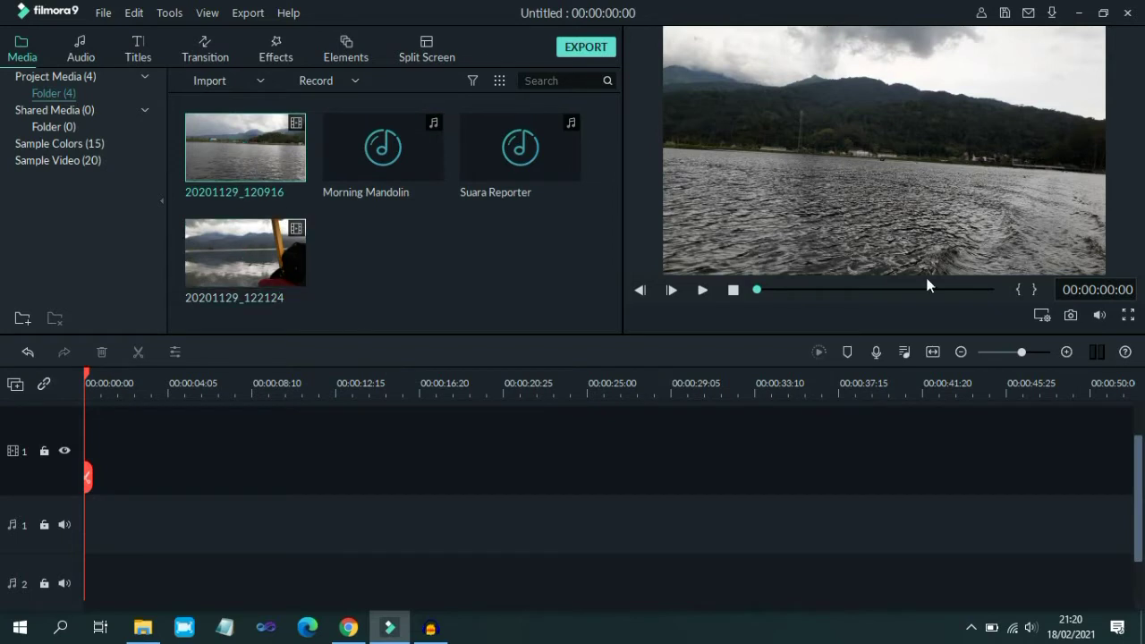
- Preview the 20201129_120916 video, the Morning Mandolin music and the Suara Reporter voice recording from the project media
mouse_move(252, 154)
double_click(218, 154)
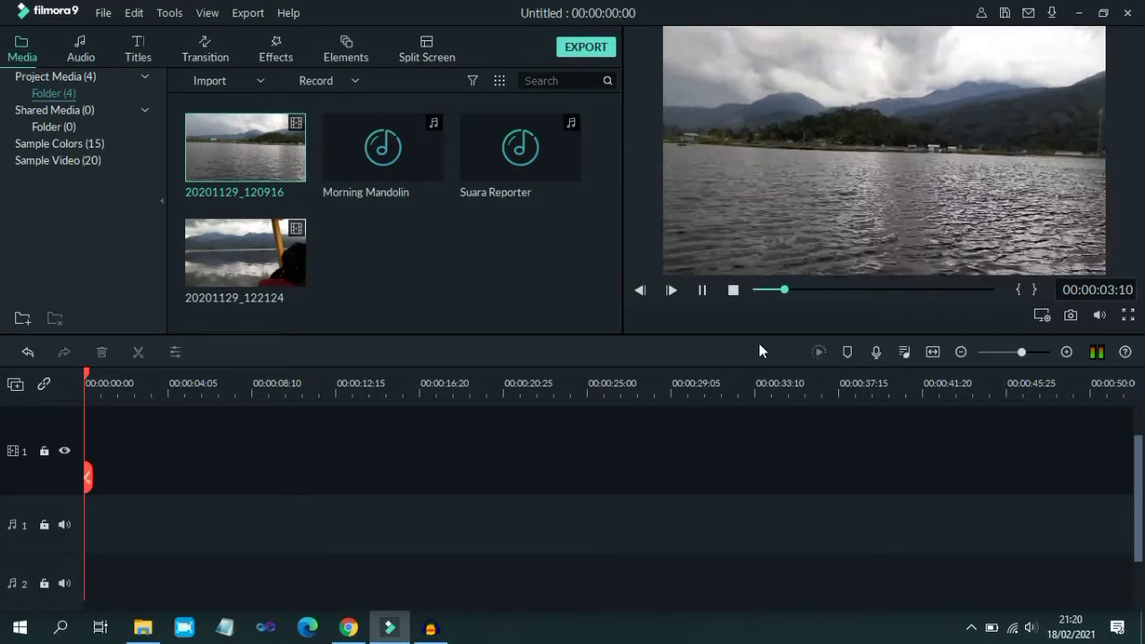
click(734, 290)
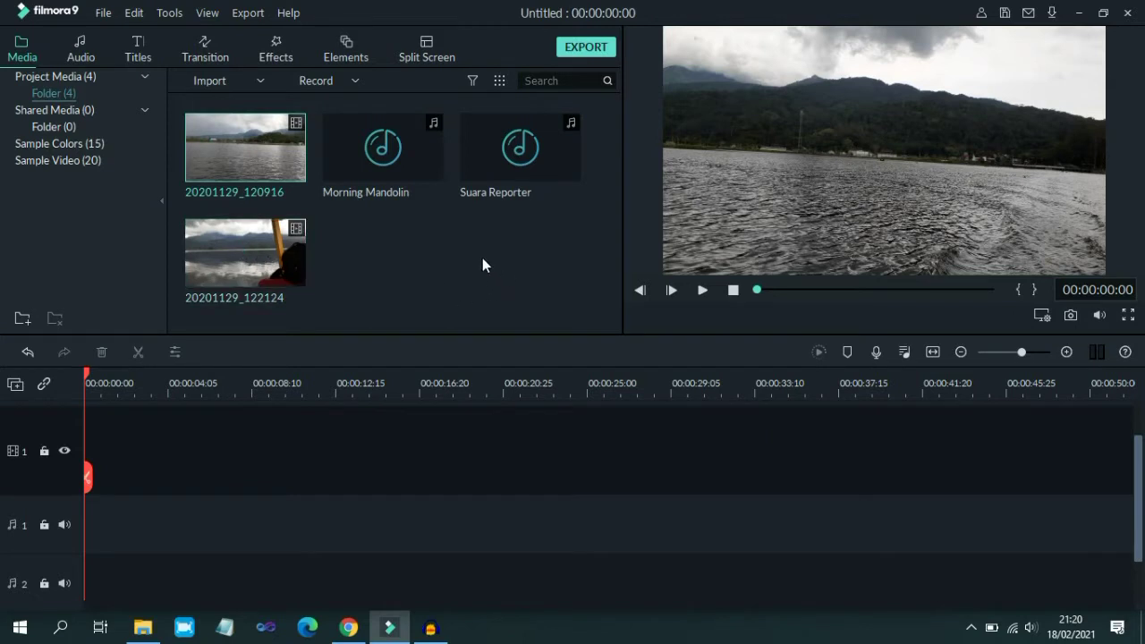
double_click(400, 159)
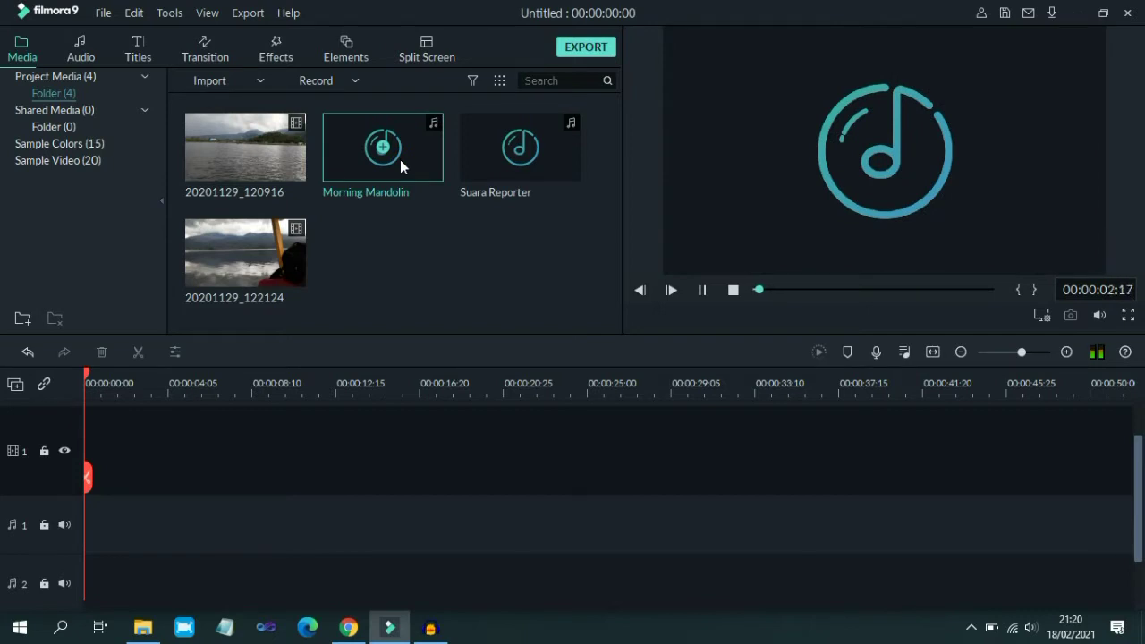
click(734, 291)
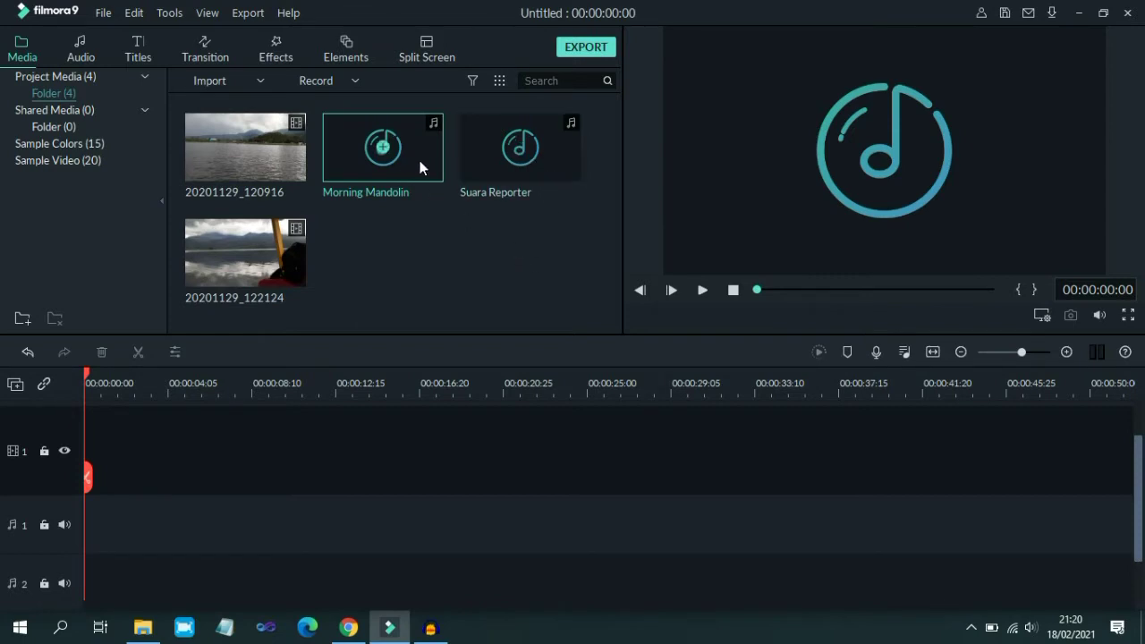
double_click(546, 154)
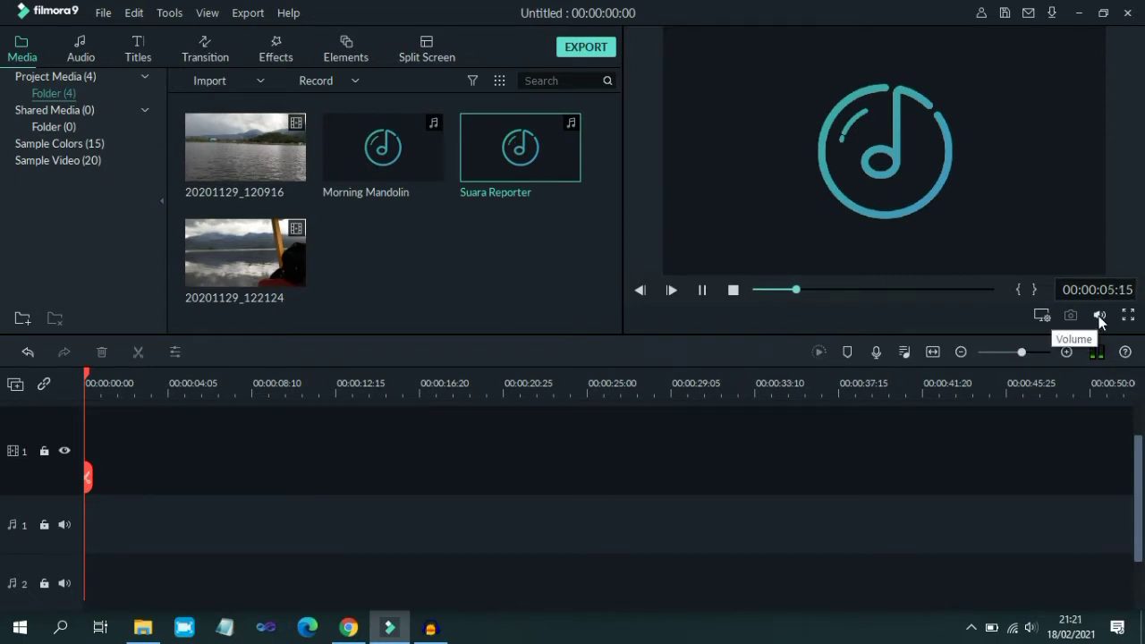
click(733, 291)
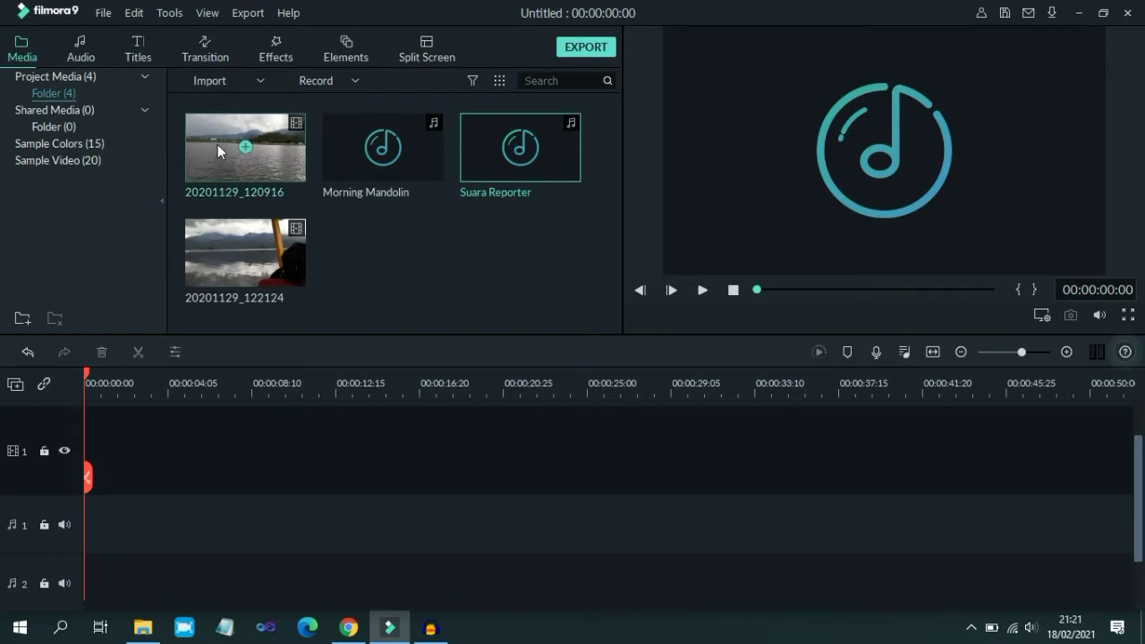
- Place the 20201129_120916 video at the start of video track 1, detach its audio and delete the detached audio
drag(209, 141, 102, 413)
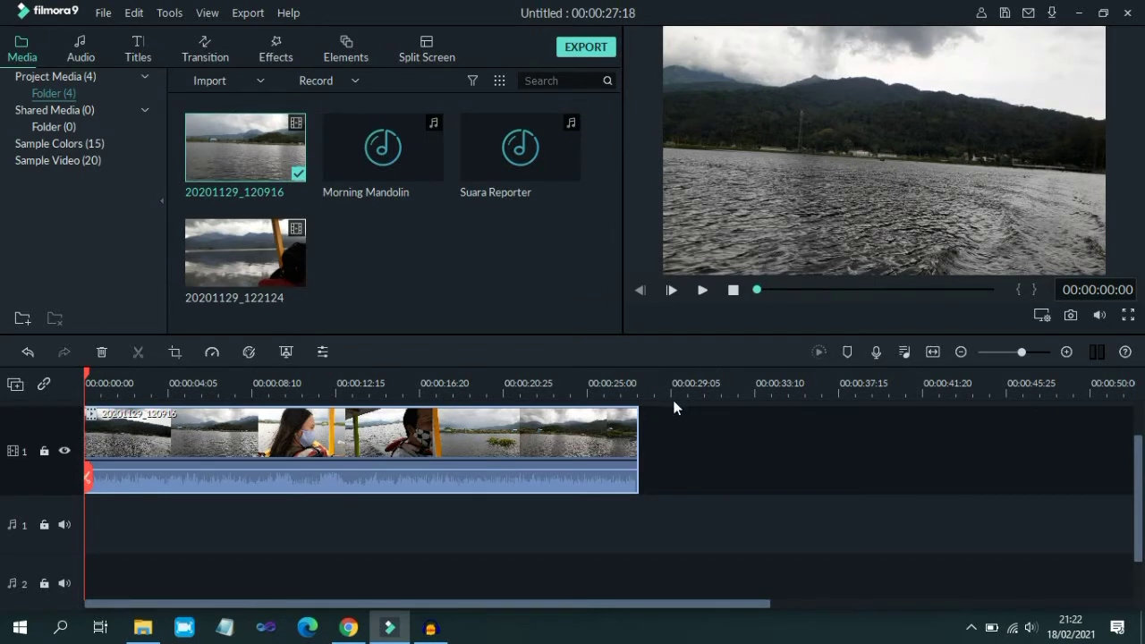
right_click(390, 433)
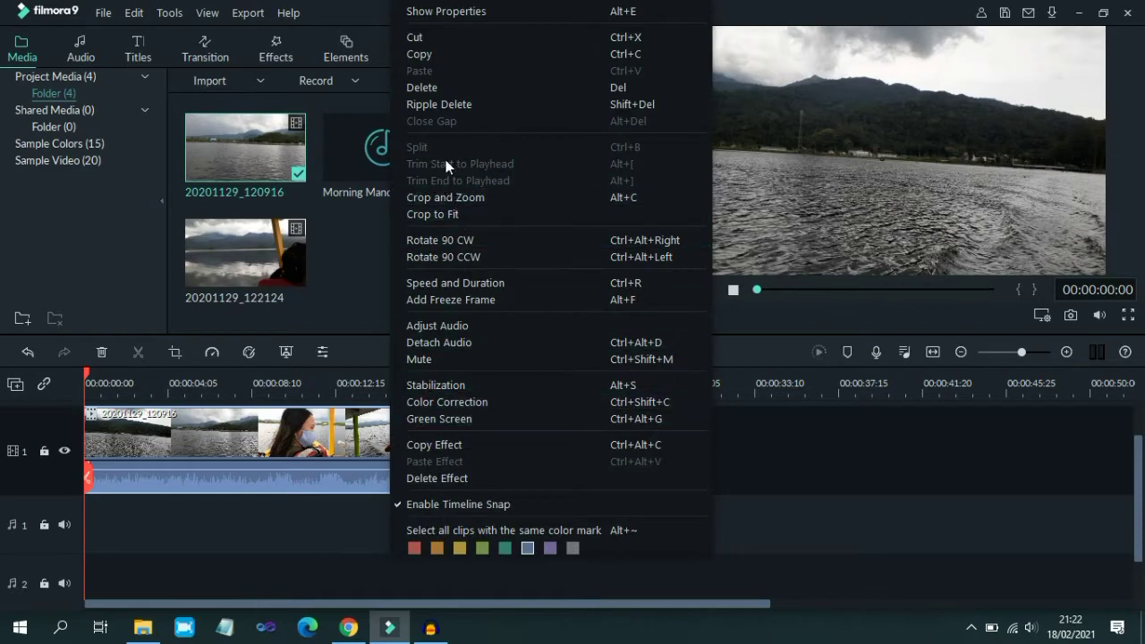
click(449, 343)
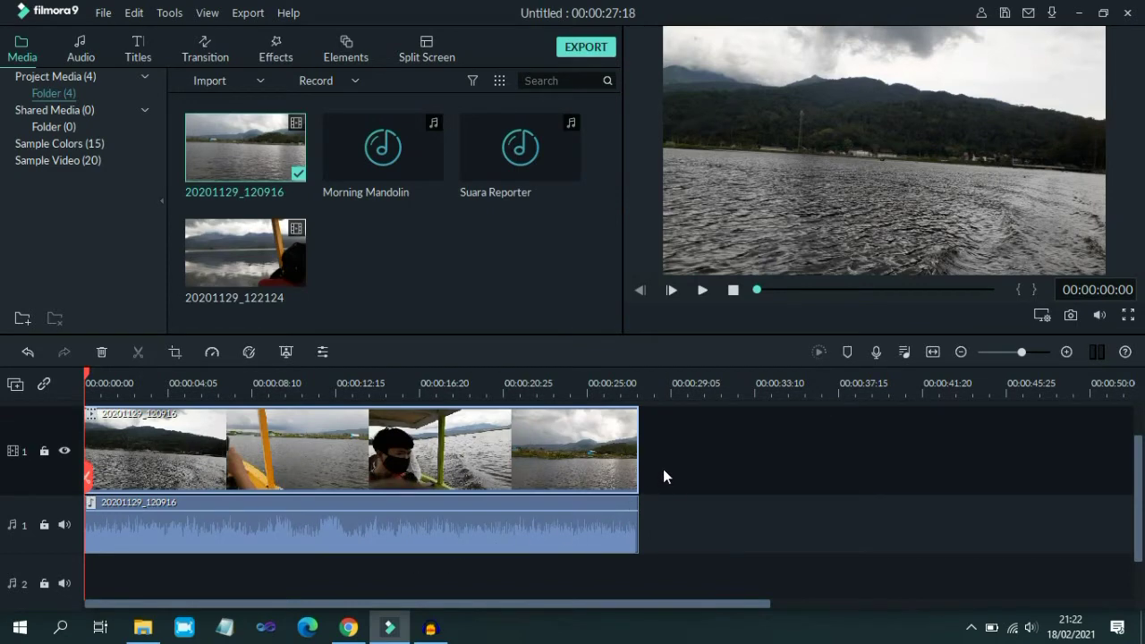
click(472, 542)
click(326, 530)
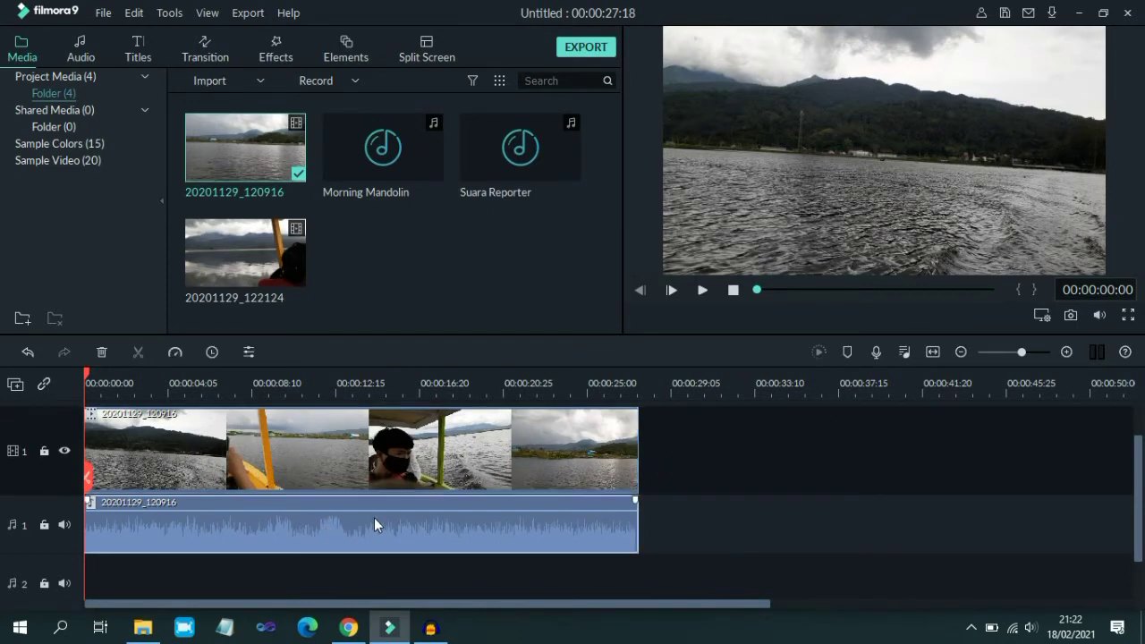
key(Delete)
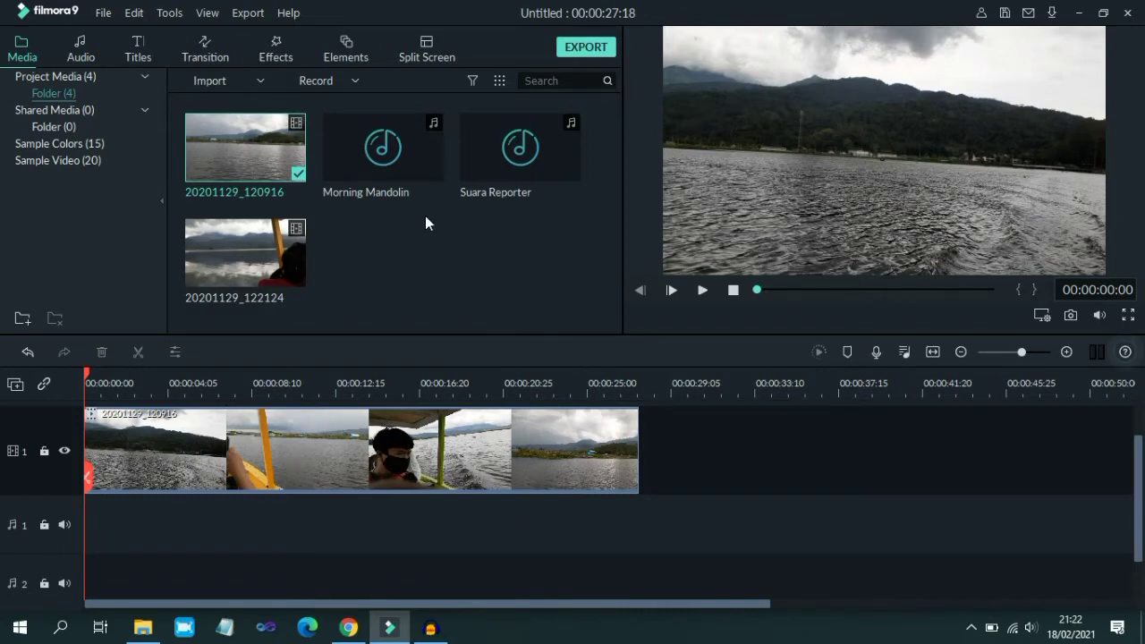
- Place Morning Mandolin on audio track 1 and Suara Reporter on audio track 2, both at the start of the timeline
mouse_move(396, 179)
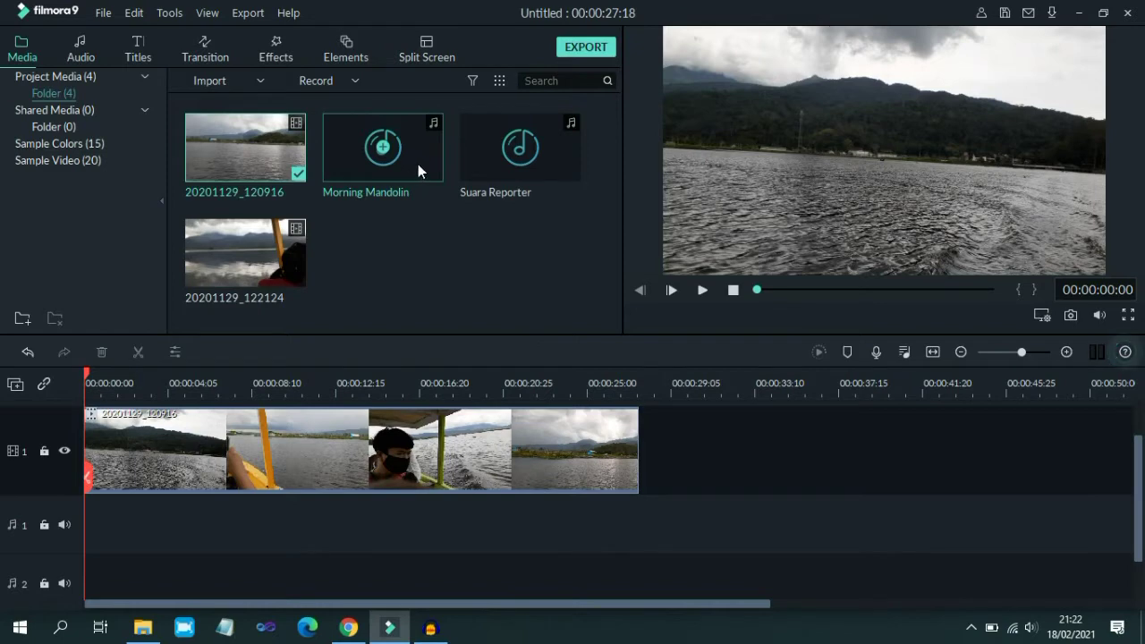
drag(416, 156, 79, 519)
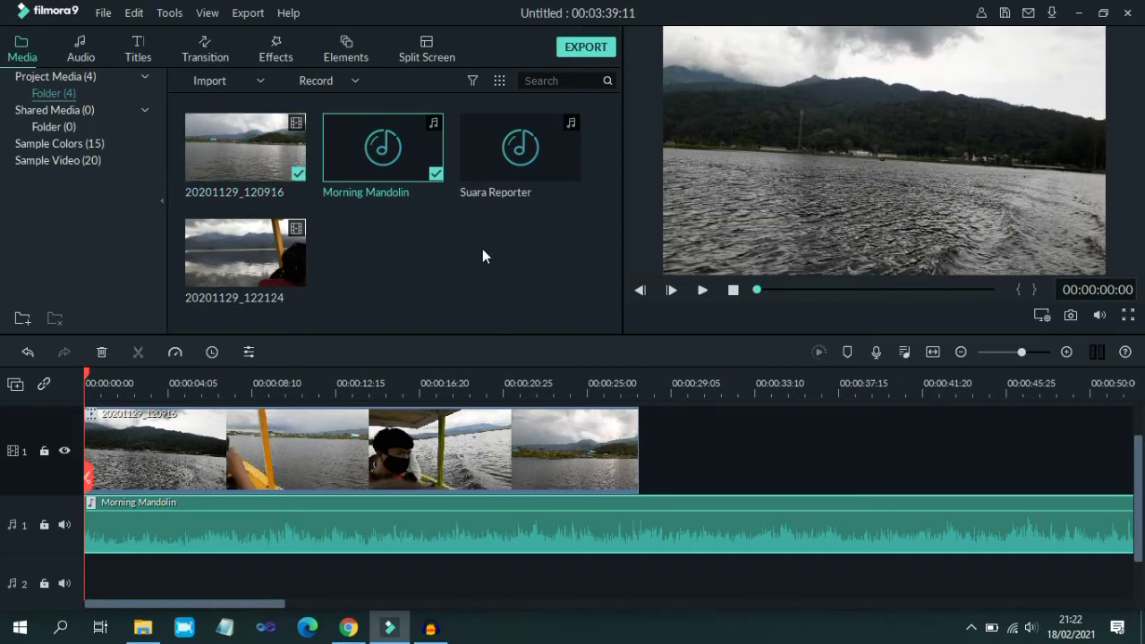
click(480, 153)
drag(479, 154, 97, 536)
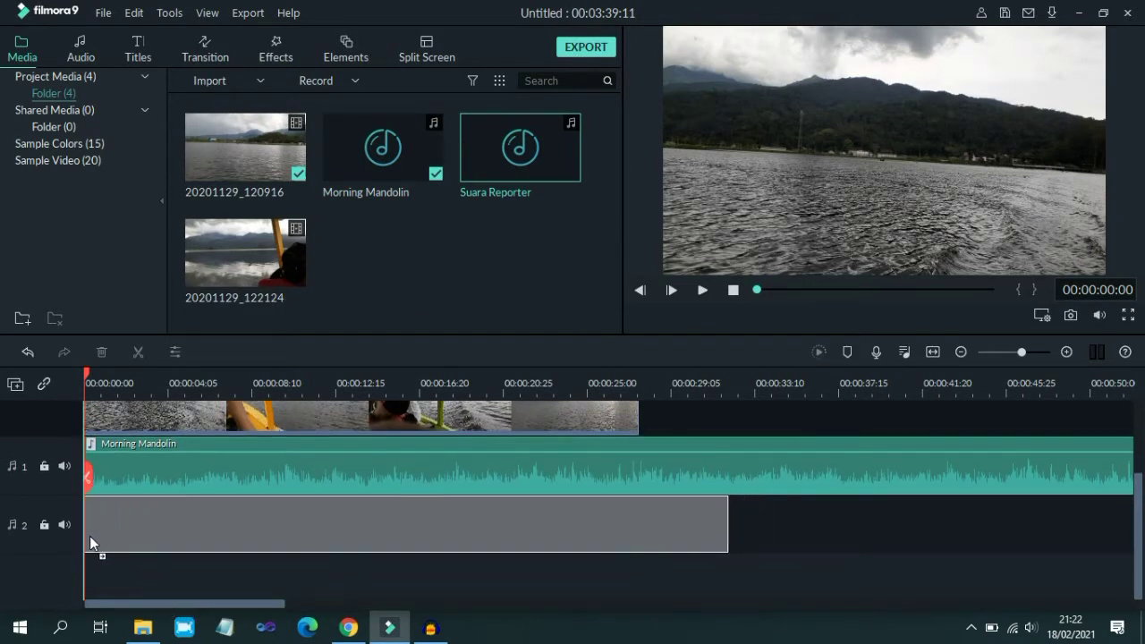
drag(89, 535, 91, 535)
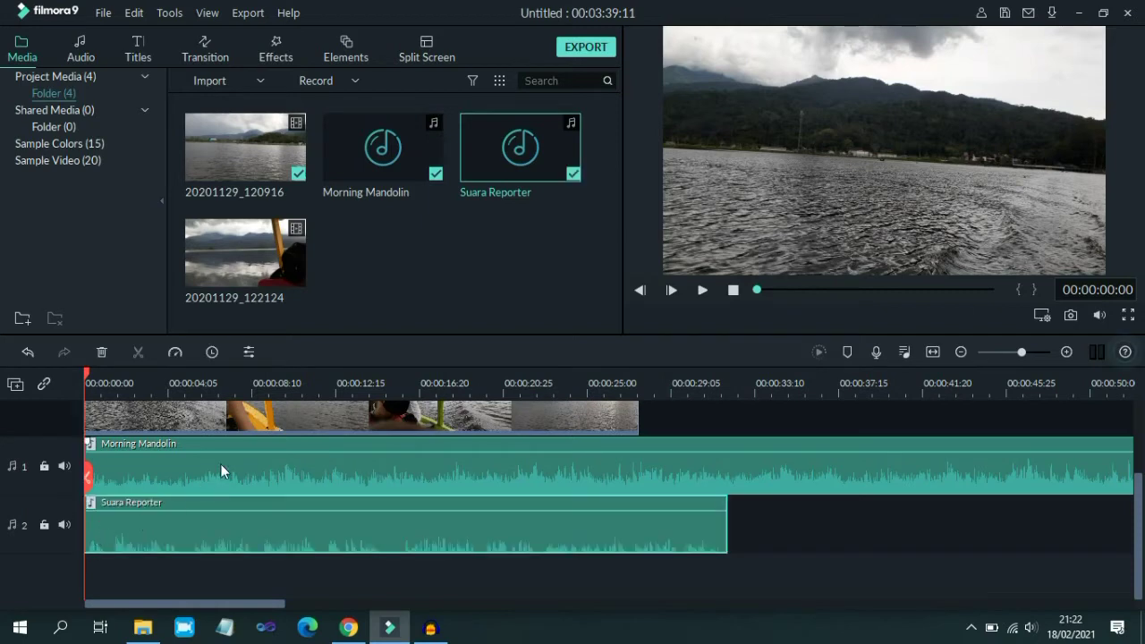
- Add the 20201129_122124 video to video track 1 directly after the first clip
mouse_move(1137, 479)
mouse_down()
mouse_move(1132, 408)
mouse_move(1126, 472)
mouse_up()
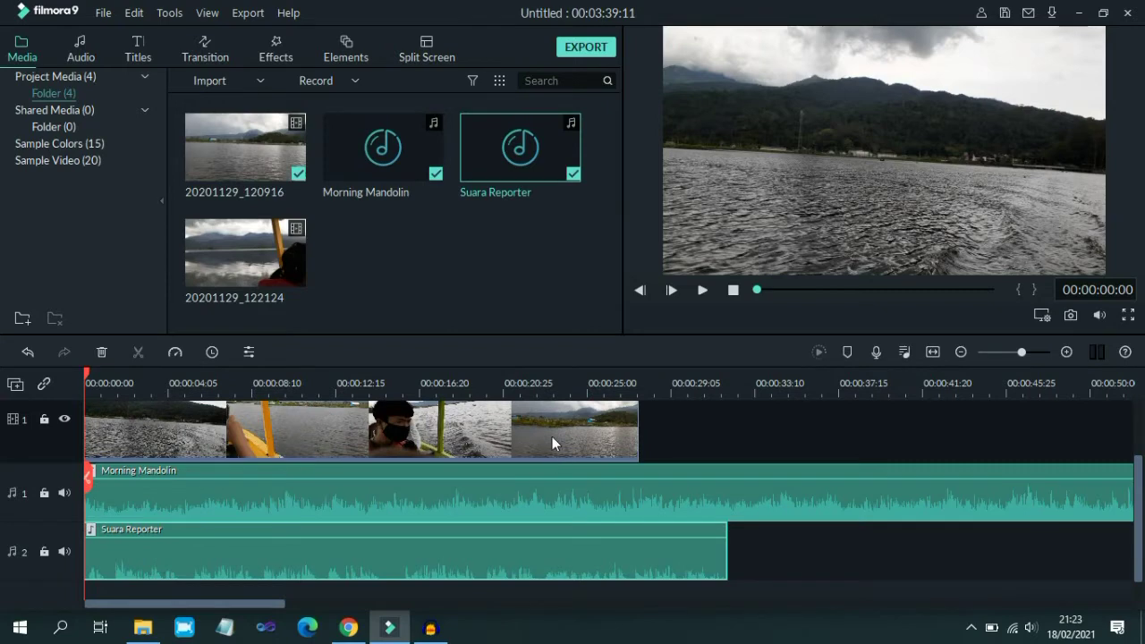
drag(1141, 487, 1140, 435)
click(223, 253)
drag(223, 252, 640, 480)
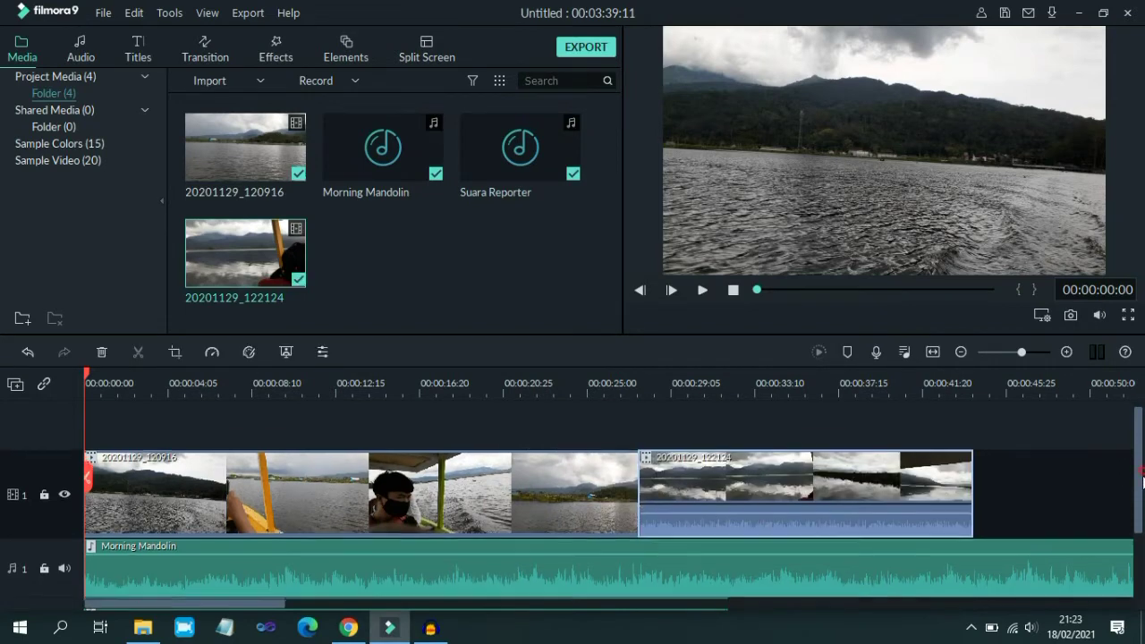
- Split the 20201129_122124 clip at 00:00:34:00 and delete the part after the cut
drag(1142, 478, 1131, 515)
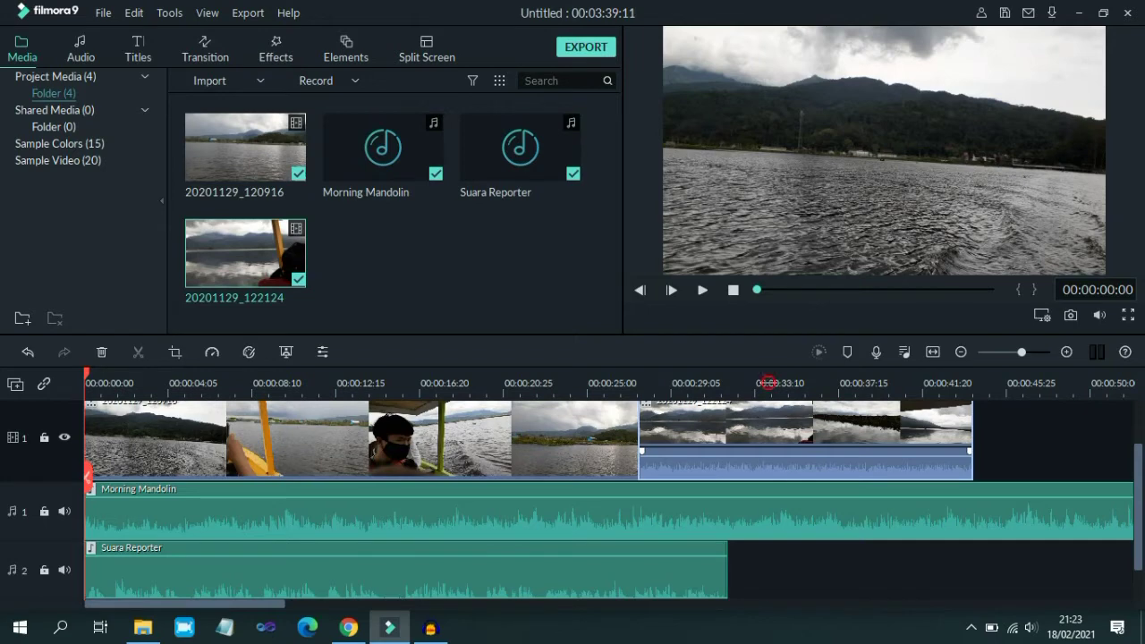
click(769, 383)
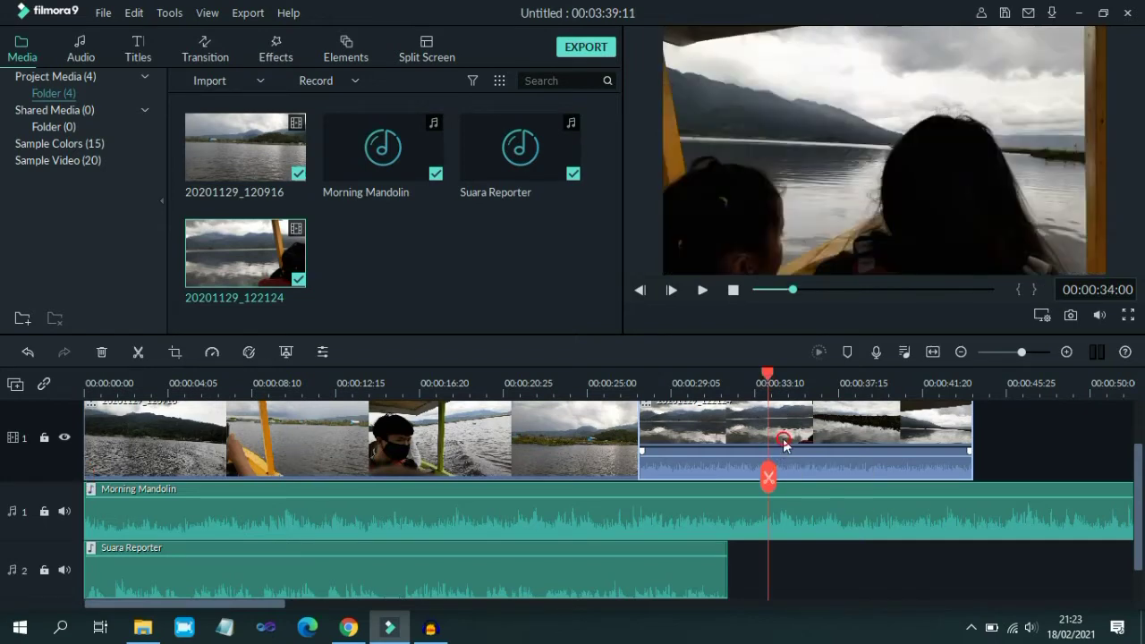
click(139, 354)
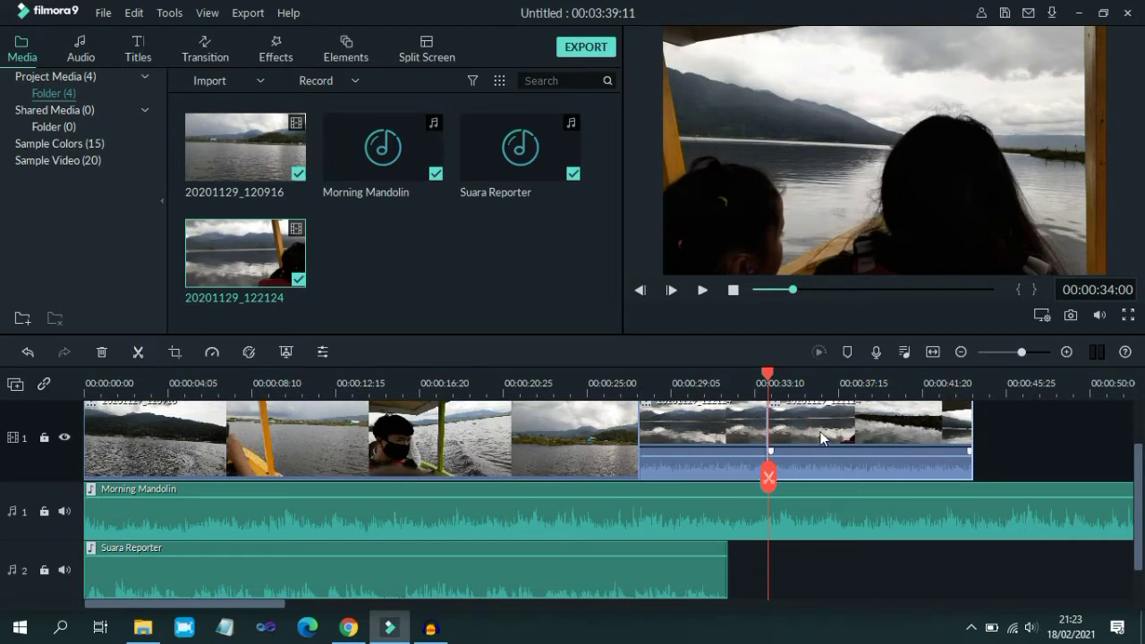
right_click(891, 437)
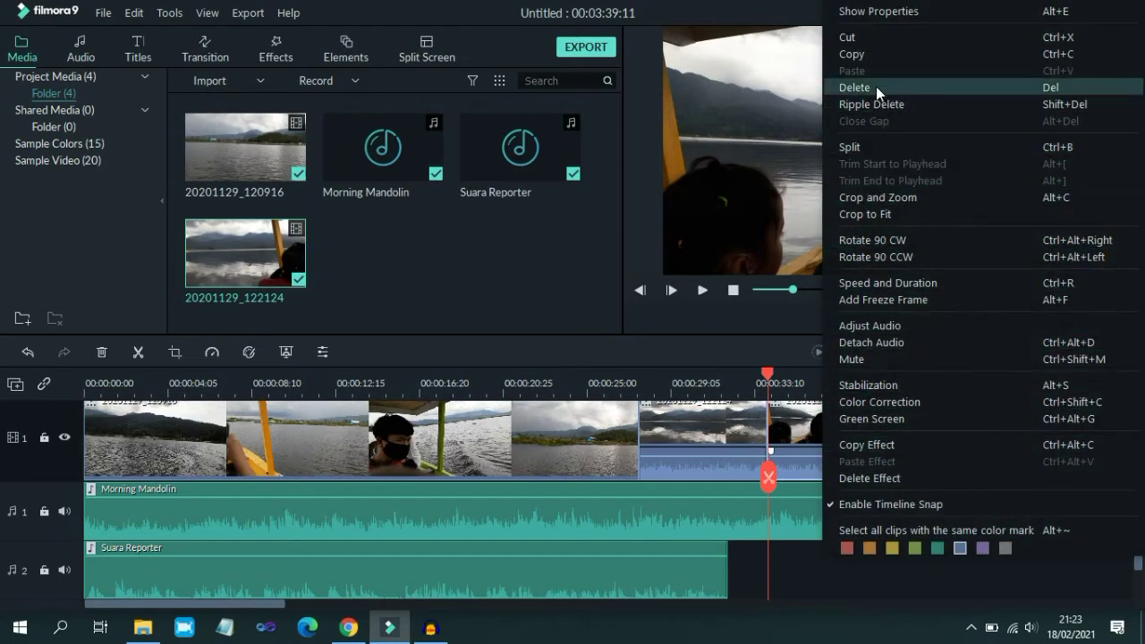
click(876, 86)
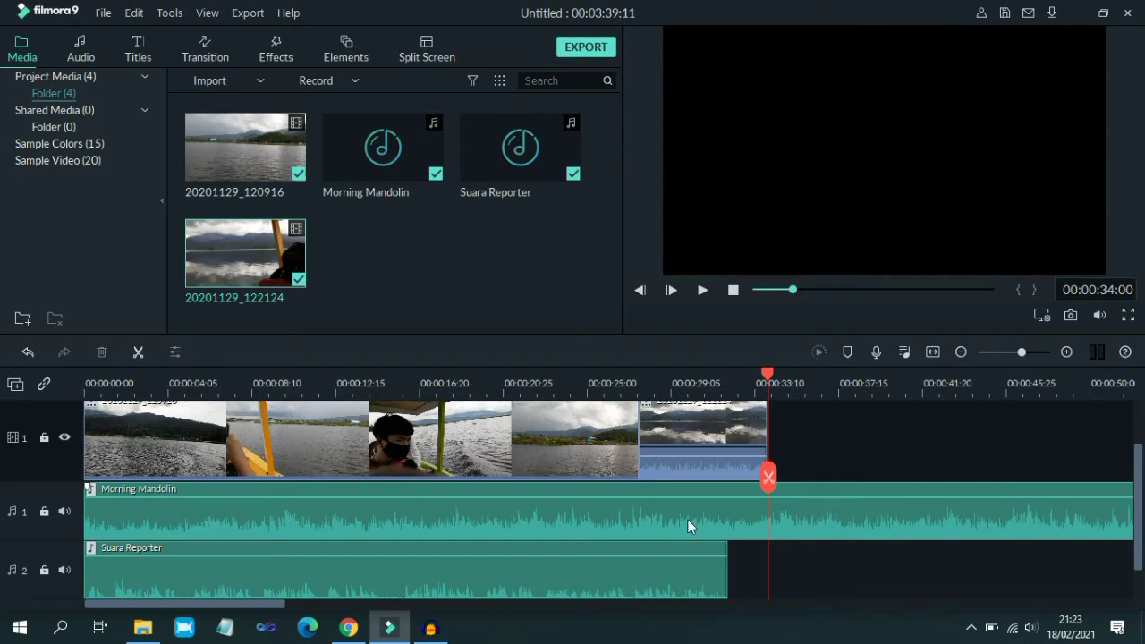
- Split the Morning Mandolin clip at 00:00:34:13 and delete the remaining music after the cut
click(473, 516)
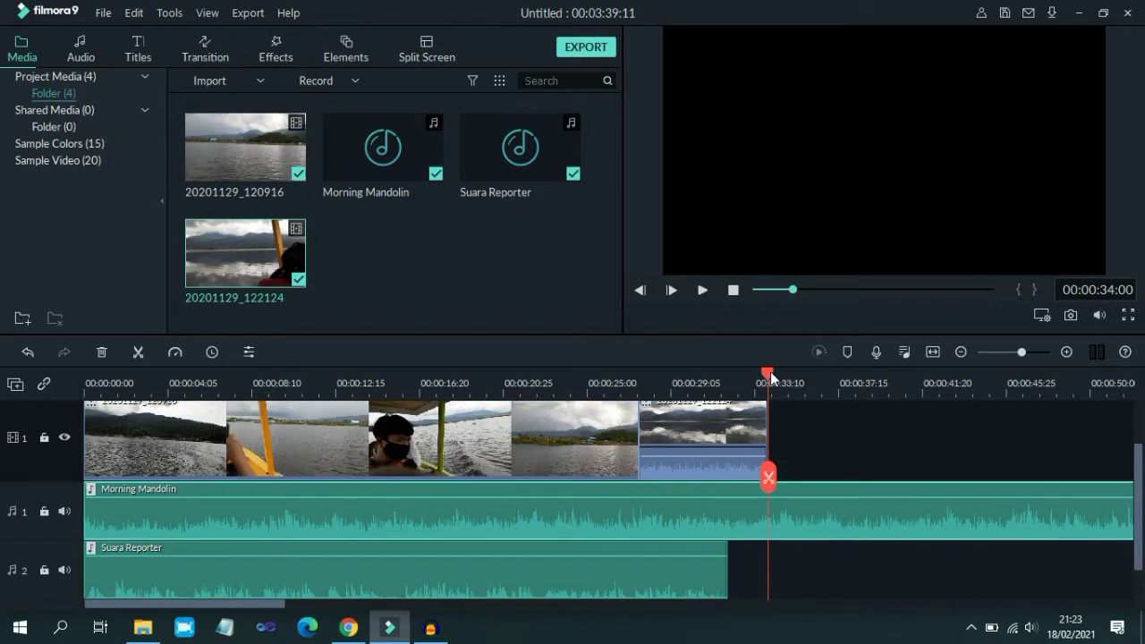
drag(771, 377, 778, 379)
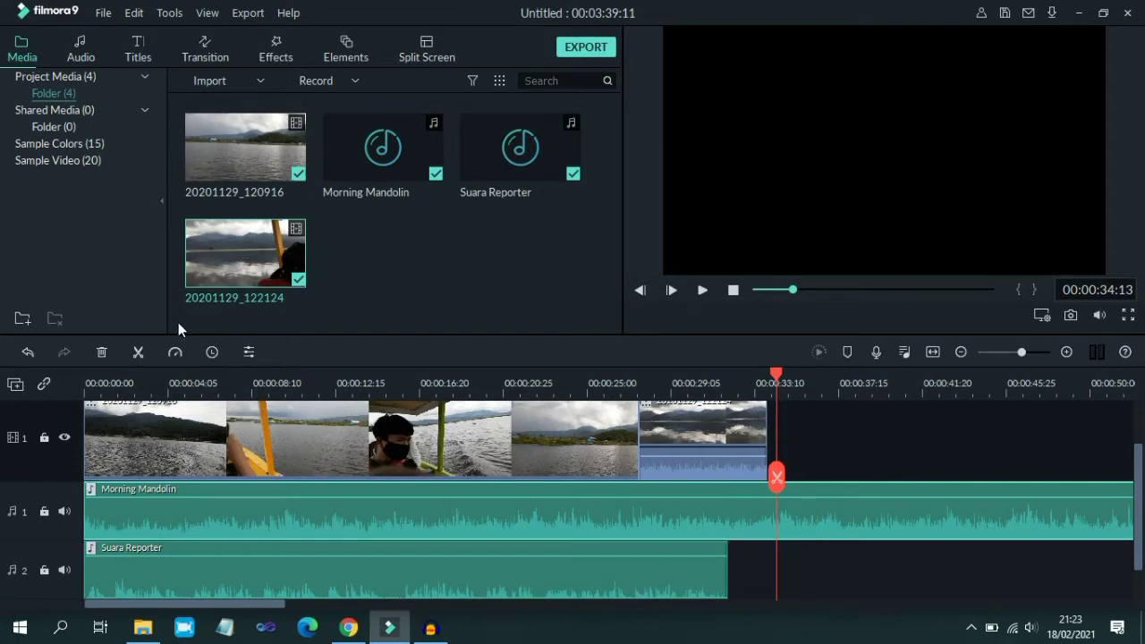
click(138, 351)
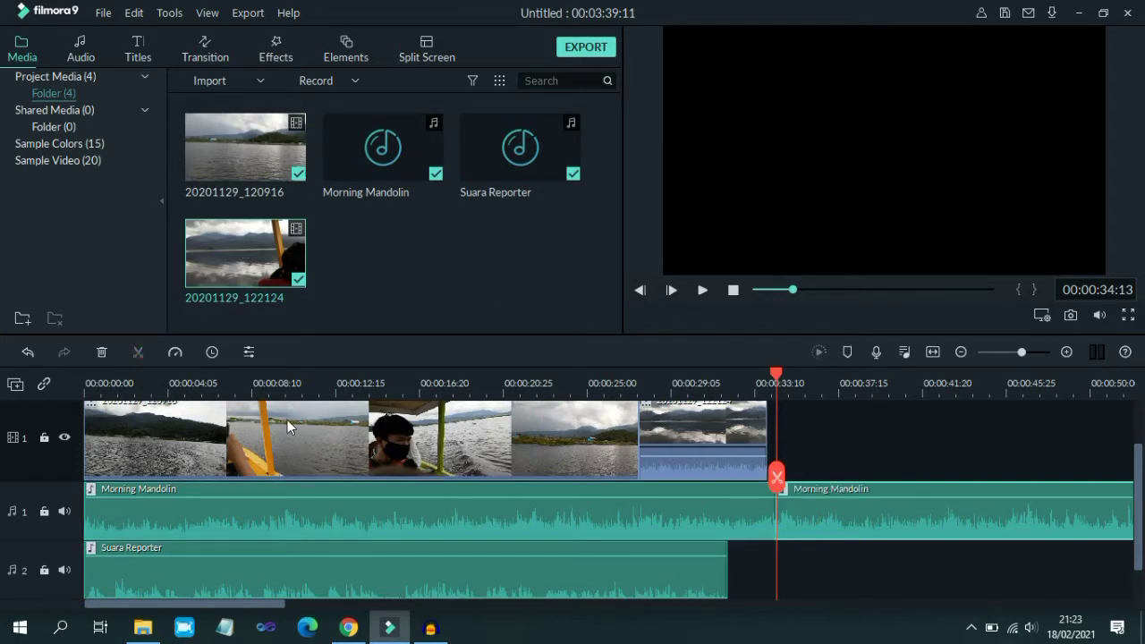
key(Delete)
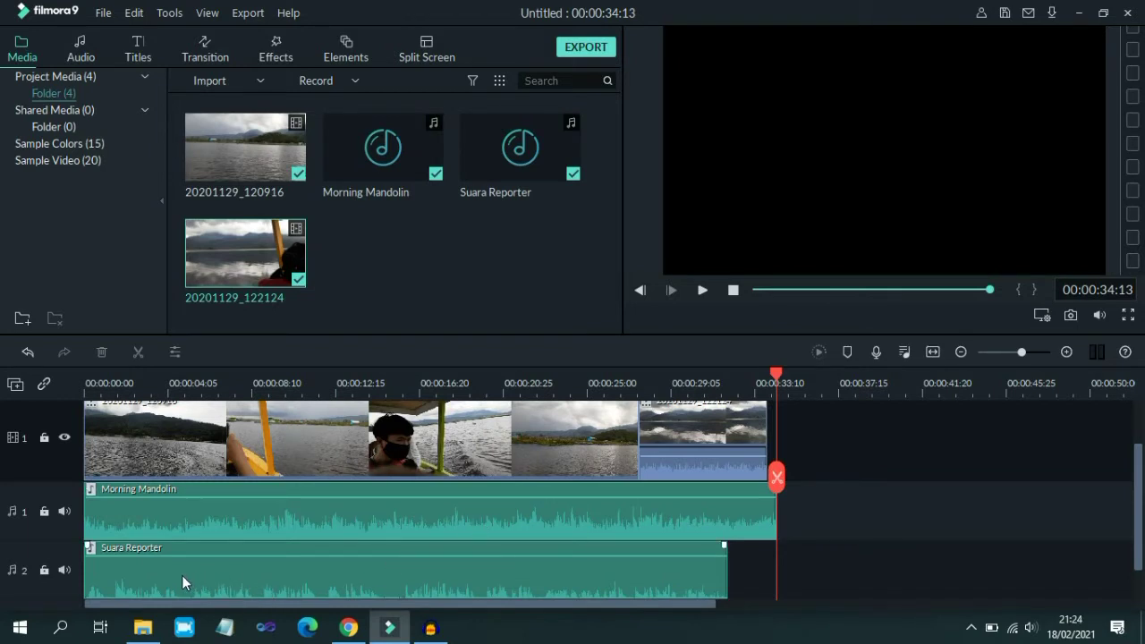
- Shift the Suara Reporter clip on audio track 2 so it ends with the last video clip, and play back the timeline
mouse_move(174, 559)
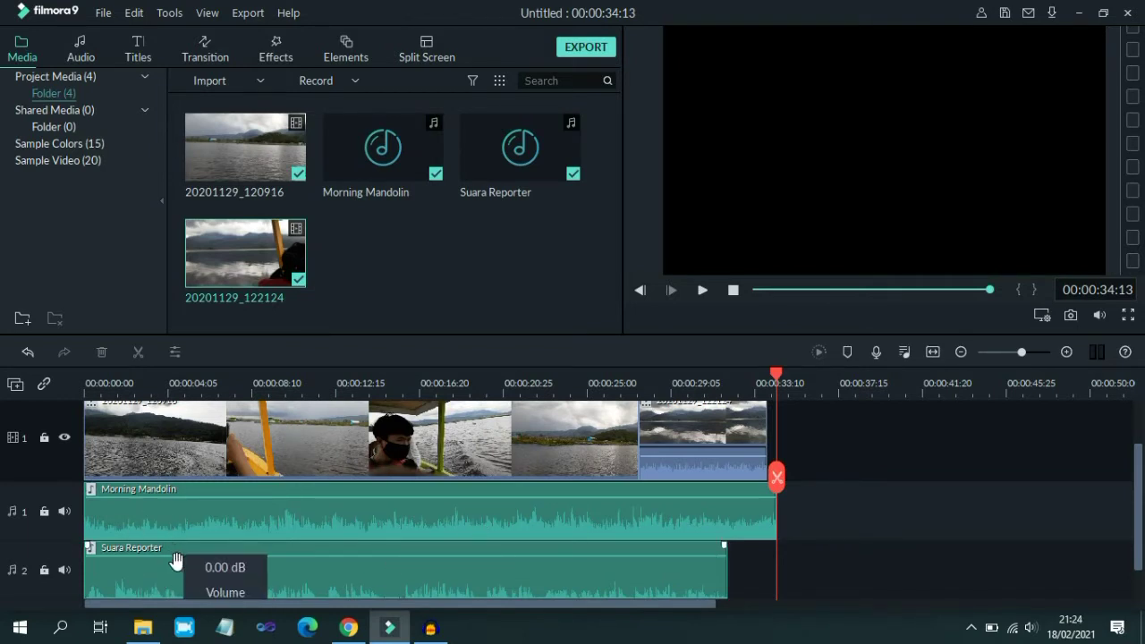
drag(206, 574, 249, 573)
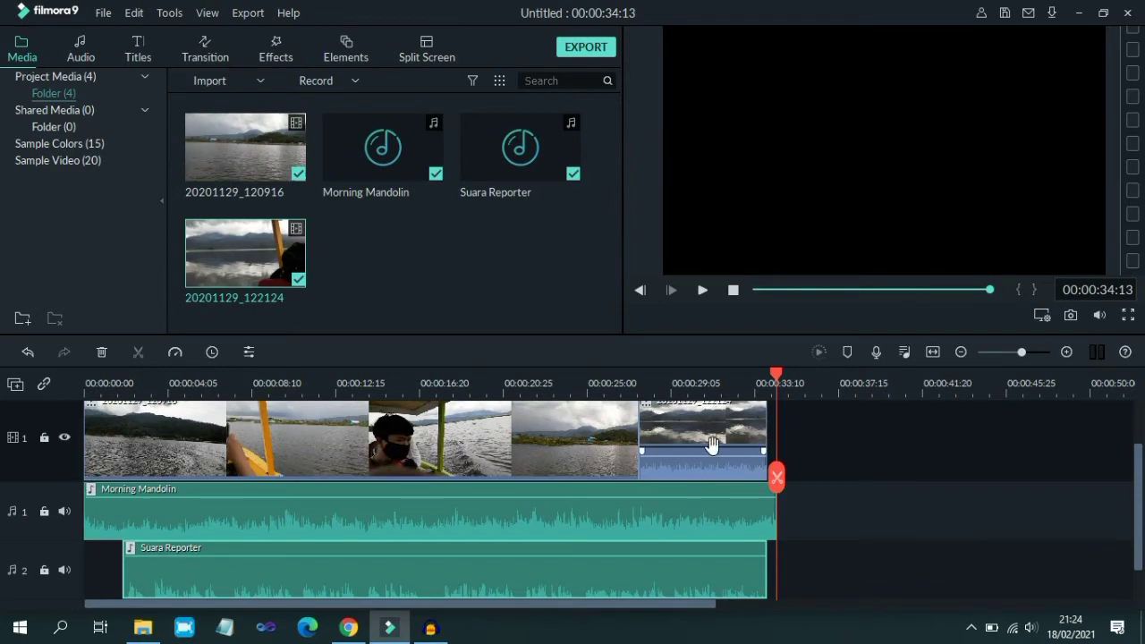
click(702, 291)
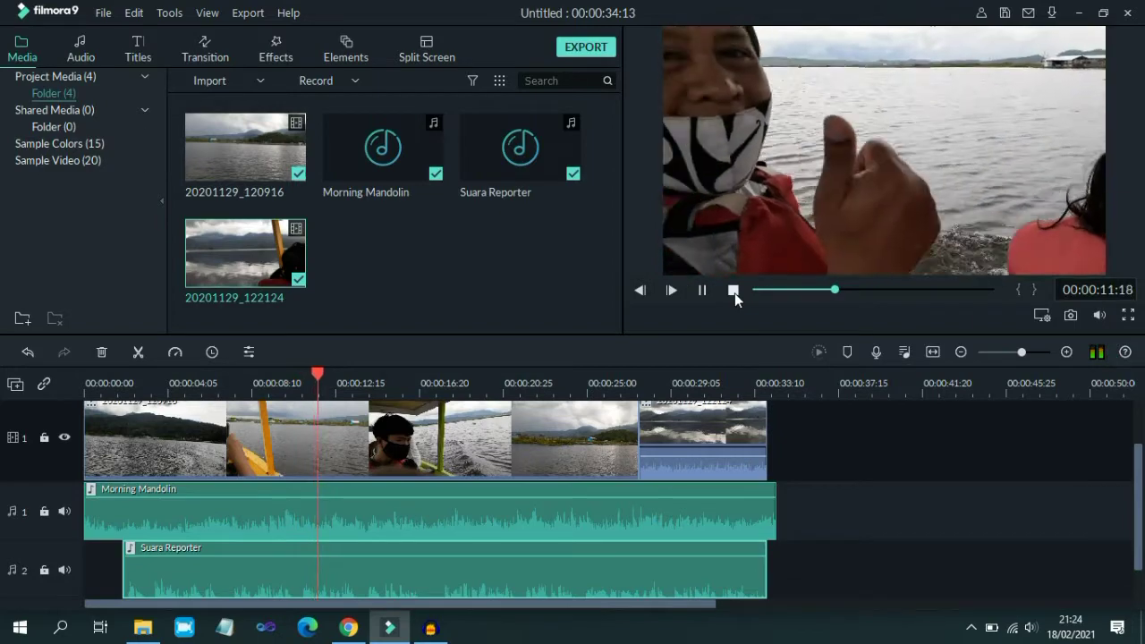
click(733, 291)
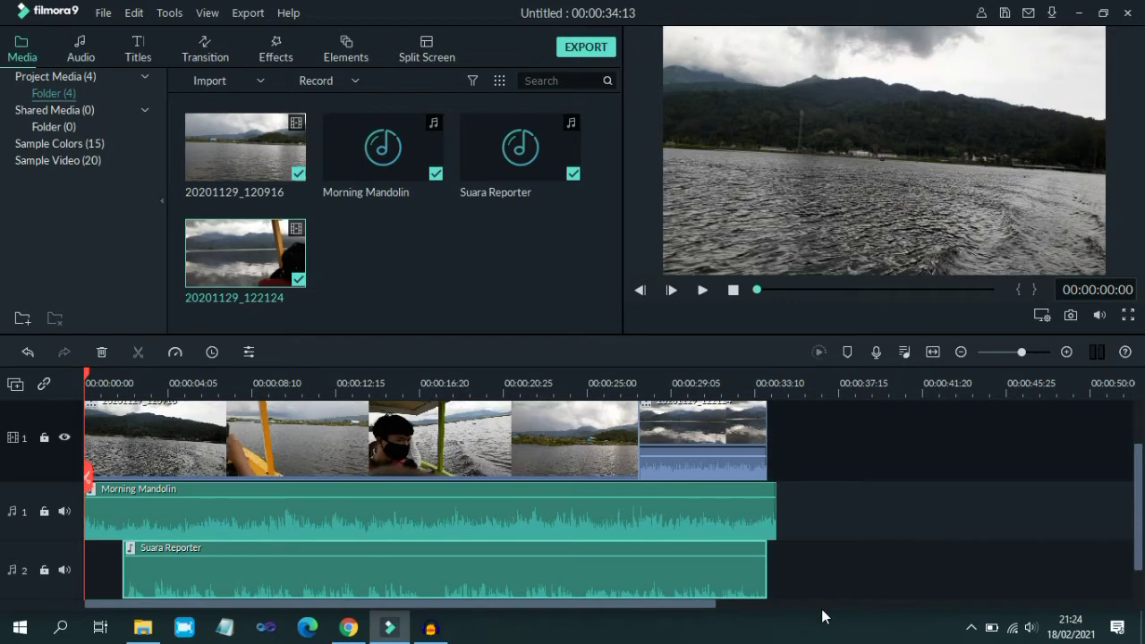
- Add a short fade-in and a short fade-out to the Morning Mandolin clip in its audio settings
double_click(217, 515)
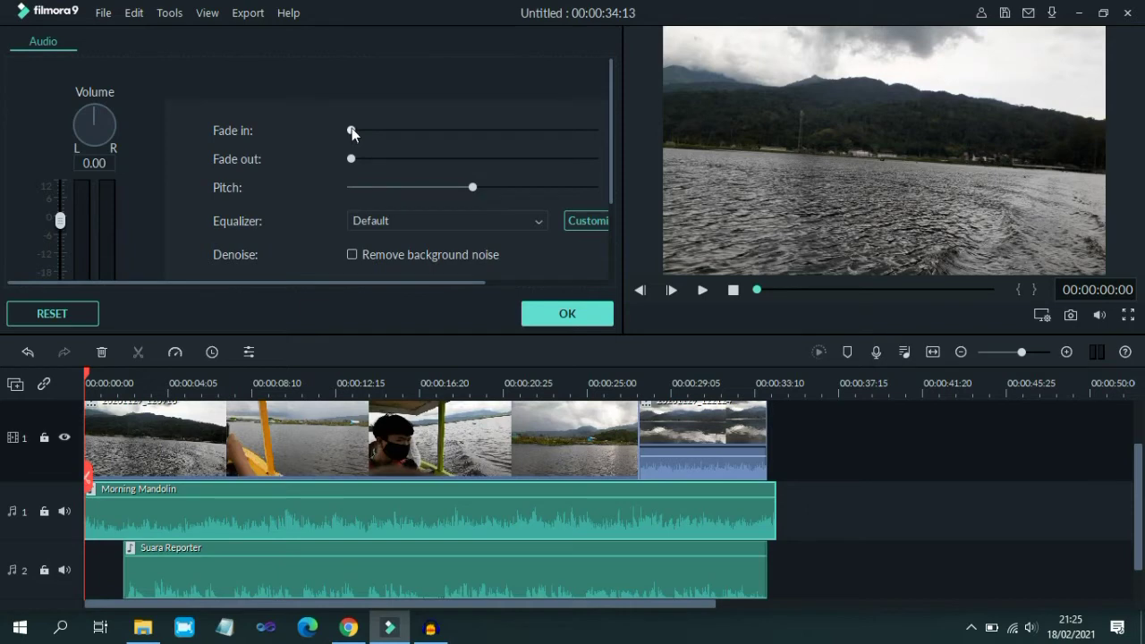
drag(352, 129, 367, 135)
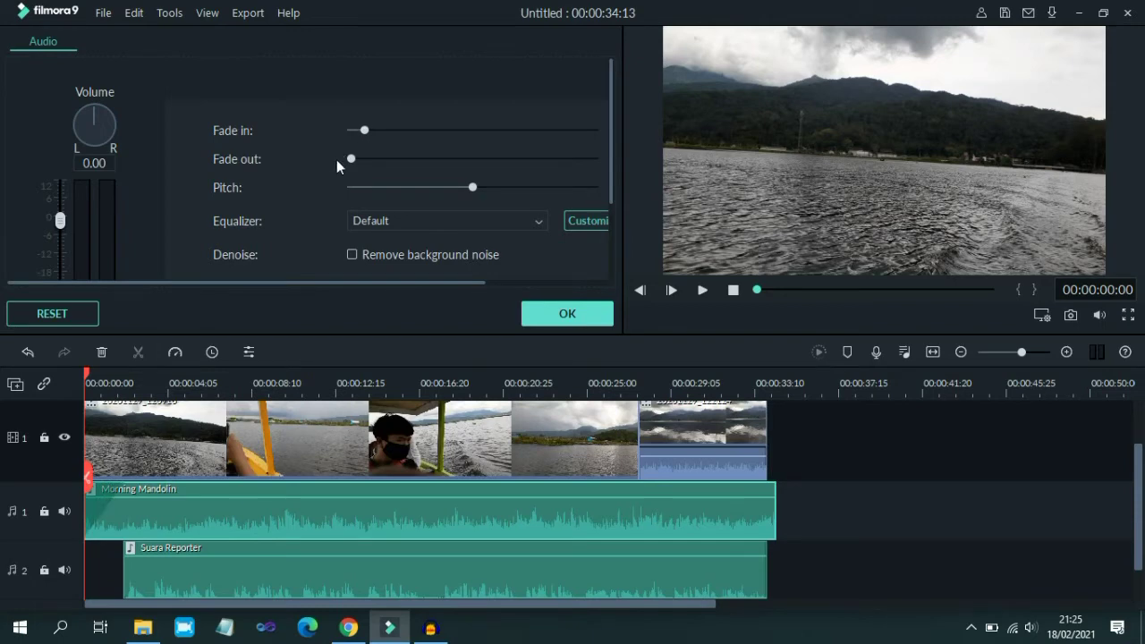
drag(170, 385, 193, 386)
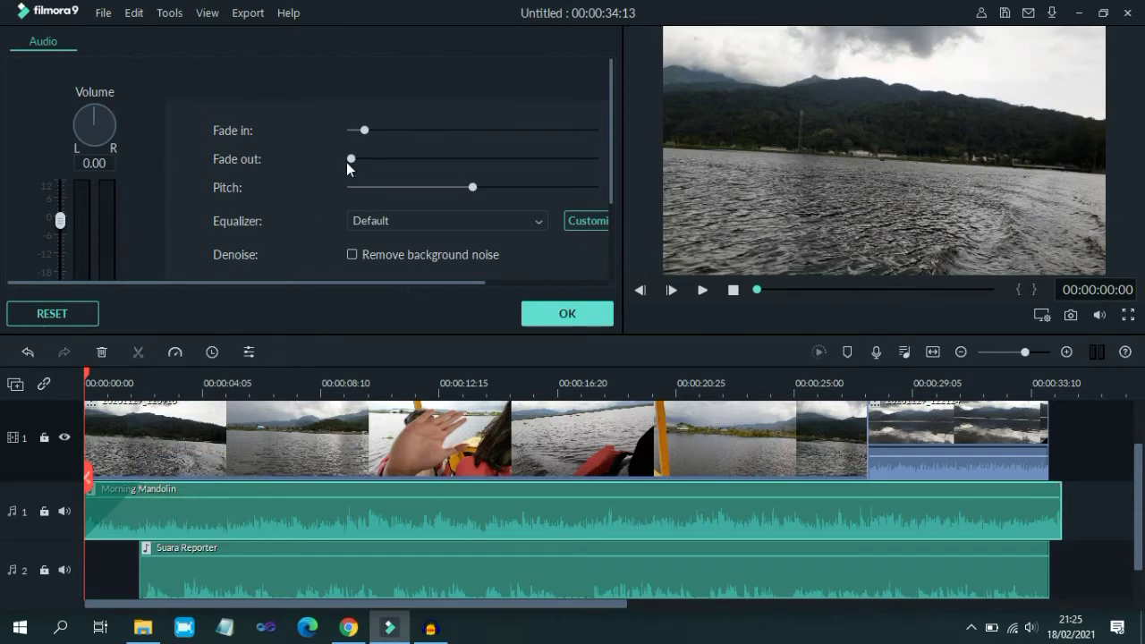
drag(352, 161, 368, 164)
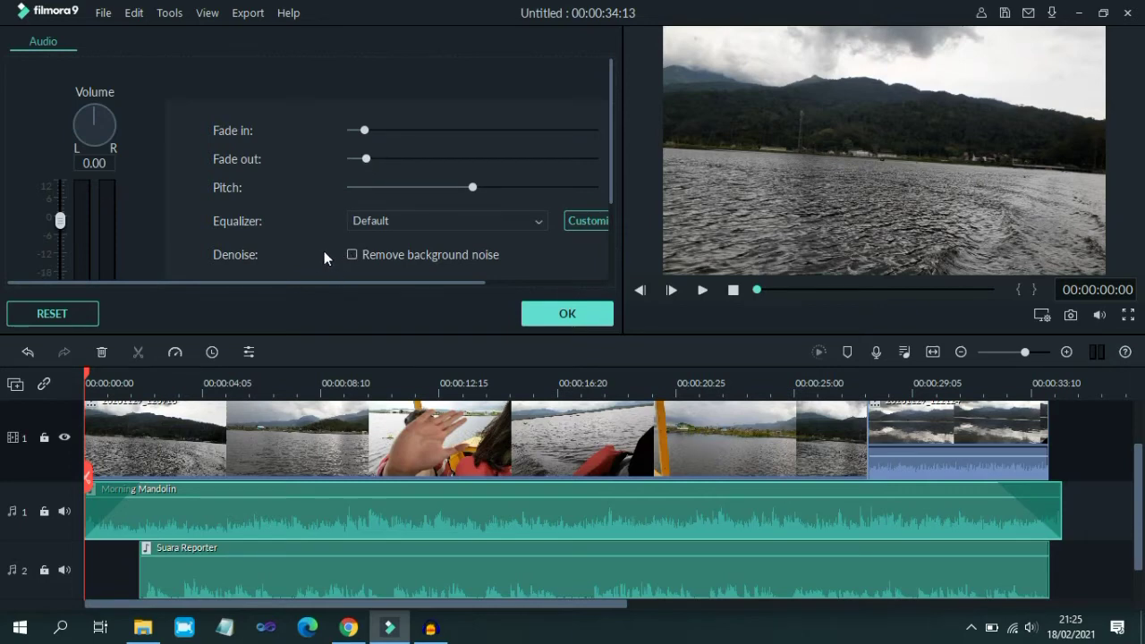
- Set the Morning Mandolin clip's equalizer to Classic and preview the sound from the start of the timeline
click(392, 222)
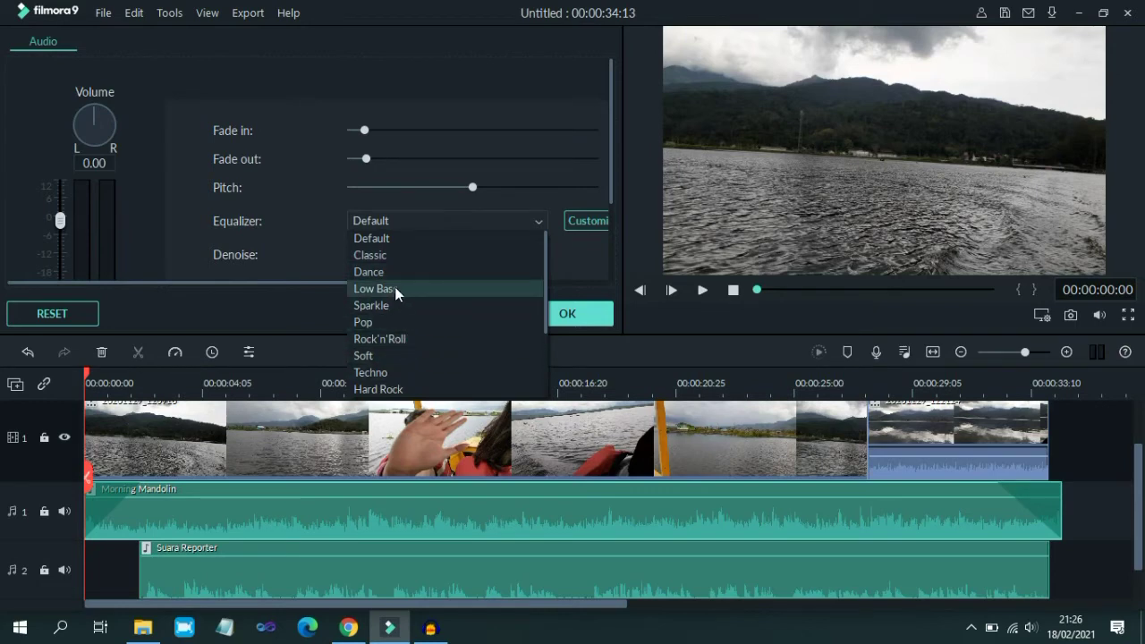
click(383, 258)
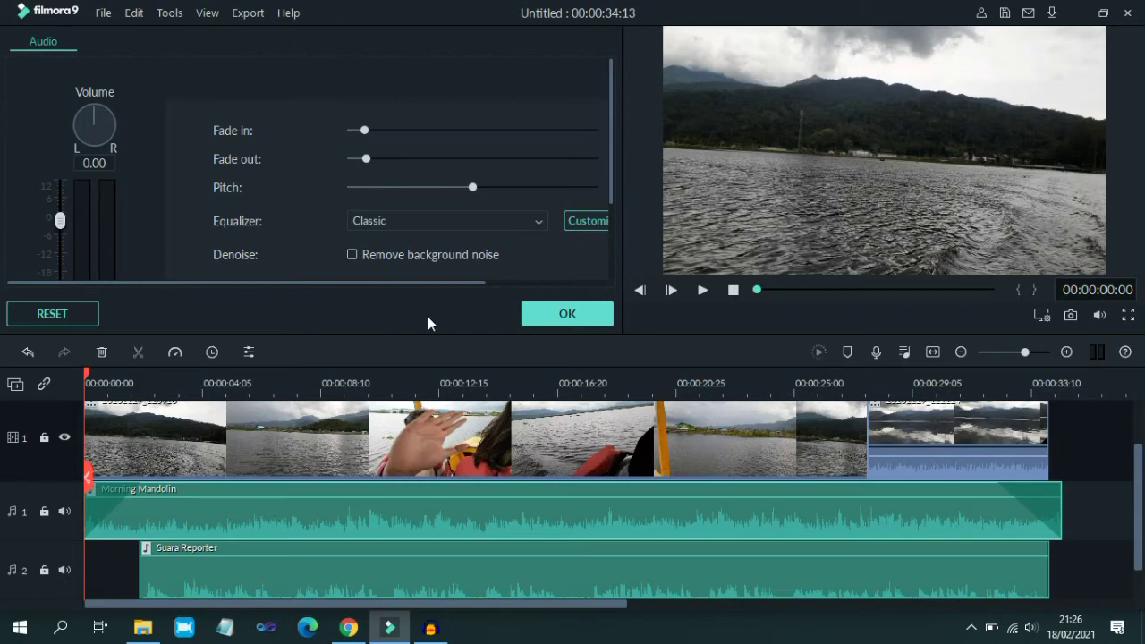
click(702, 291)
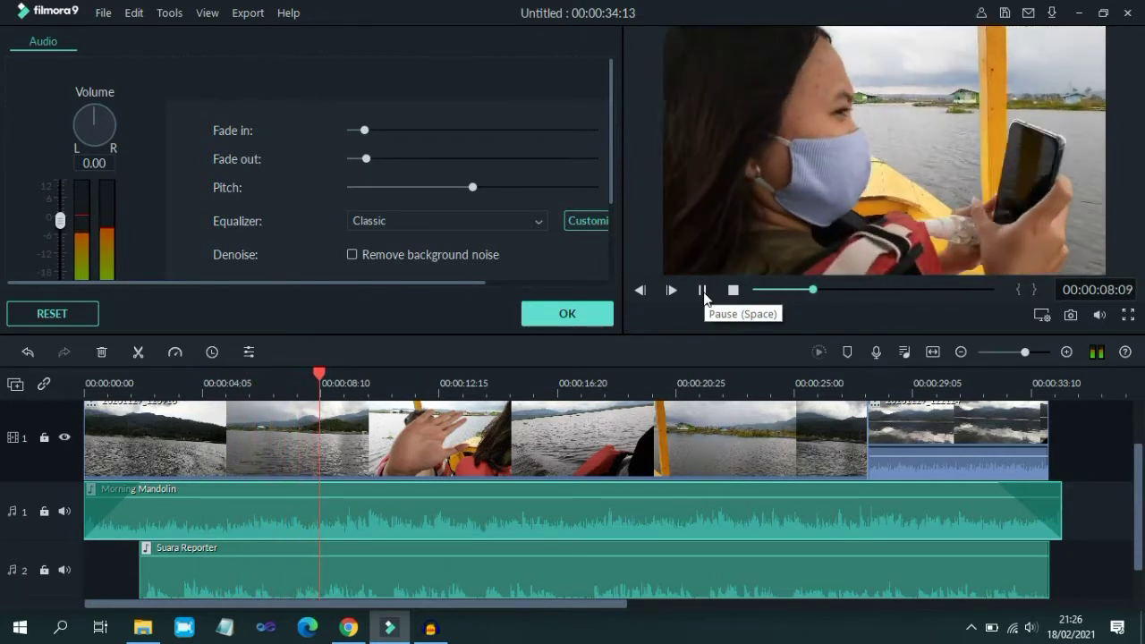
click(703, 292)
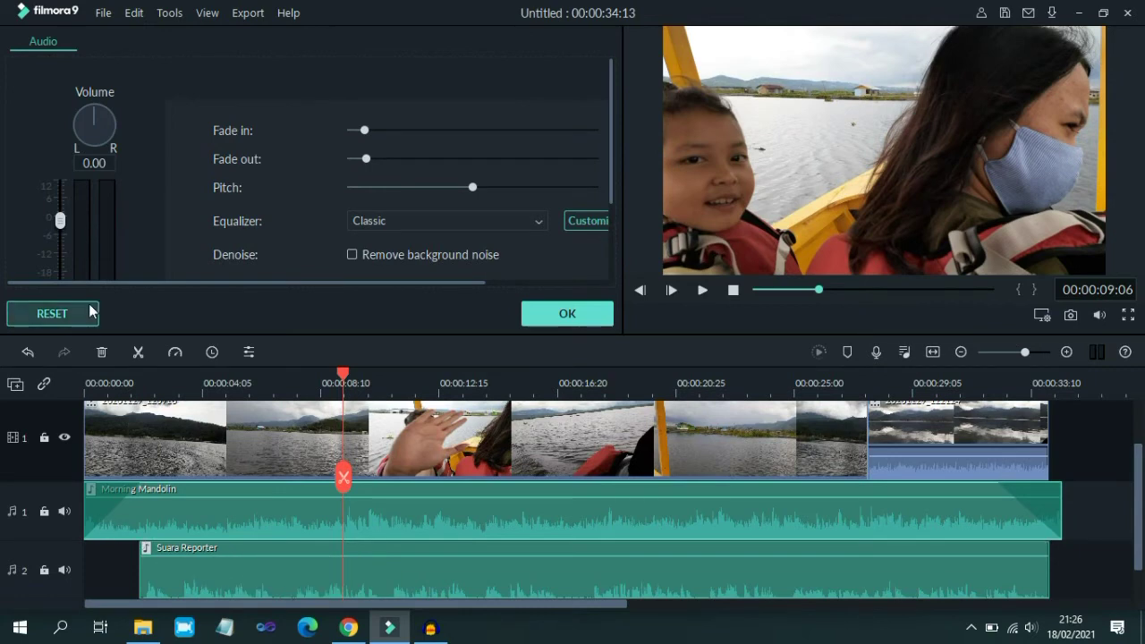
- Lower the Morning Mandolin clip's volume to about -7 dB, checking the balance by playback, and confirm its audio settings
drag(61, 227, 63, 240)
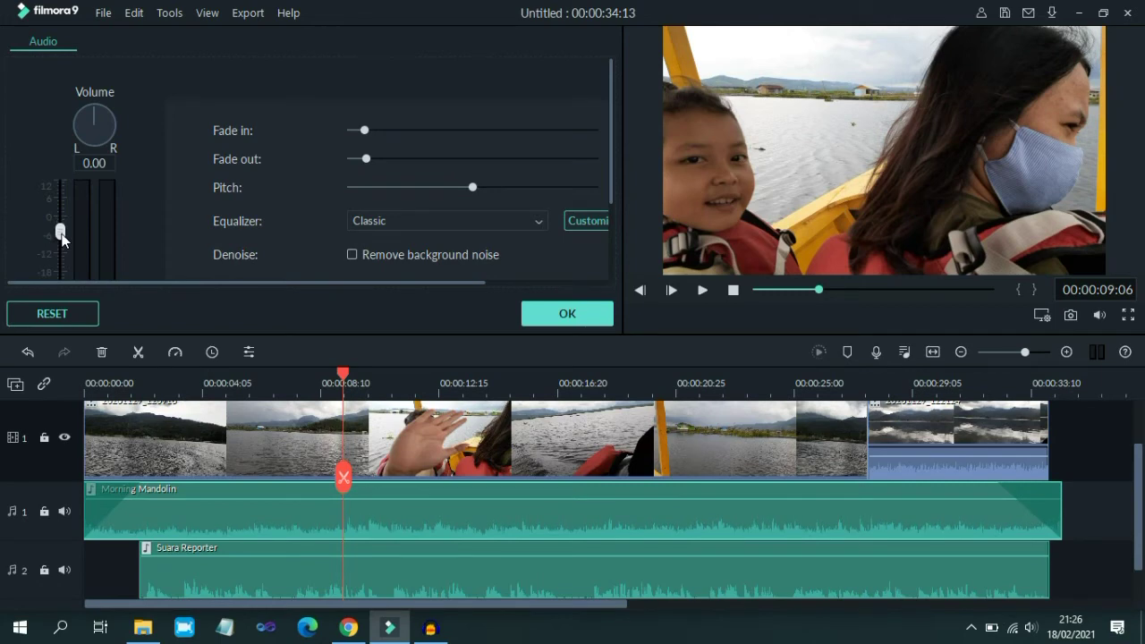
mouse_move(62, 235)
mouse_down()
mouse_move(63, 255)
mouse_move(71, 202)
mouse_move(70, 230)
mouse_up()
click(702, 294)
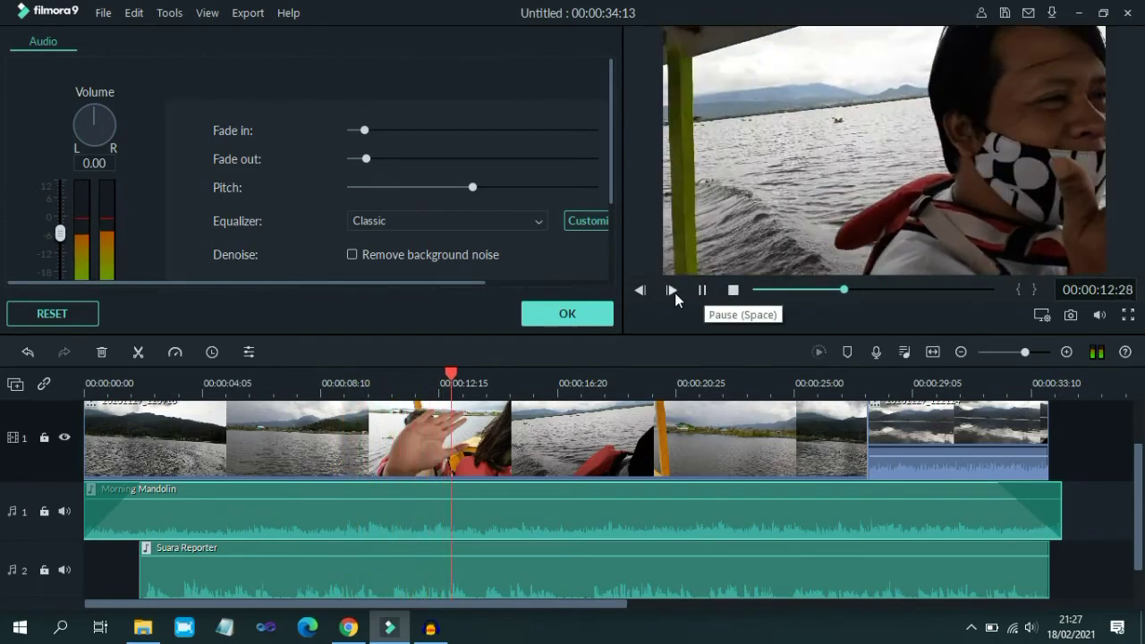
click(702, 290)
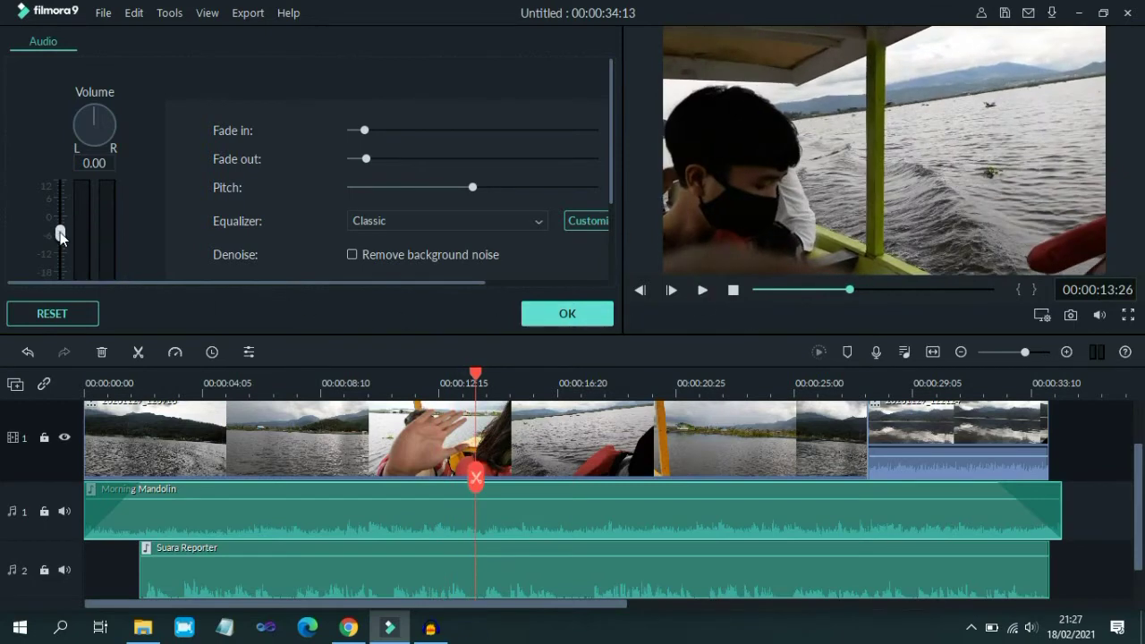
drag(60, 236, 60, 245)
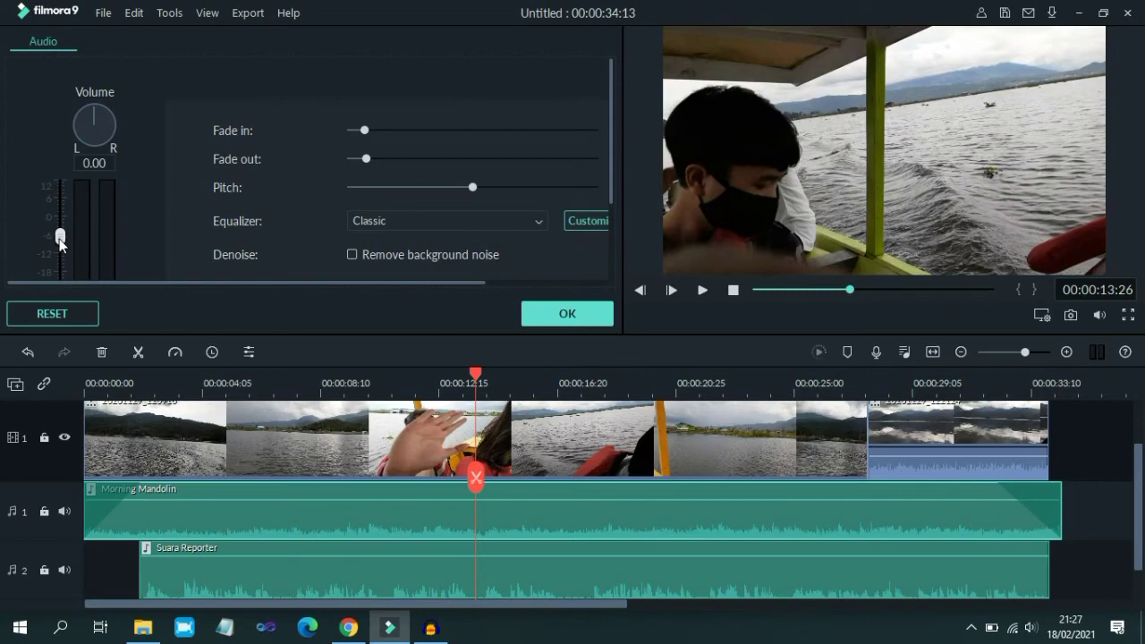
click(703, 289)
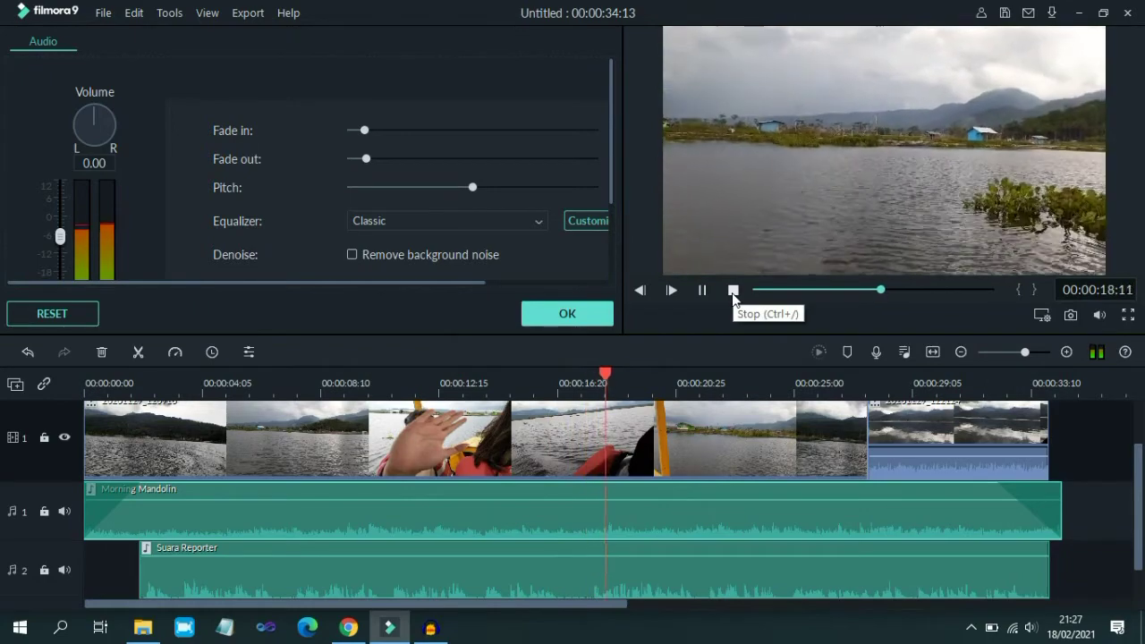
click(733, 296)
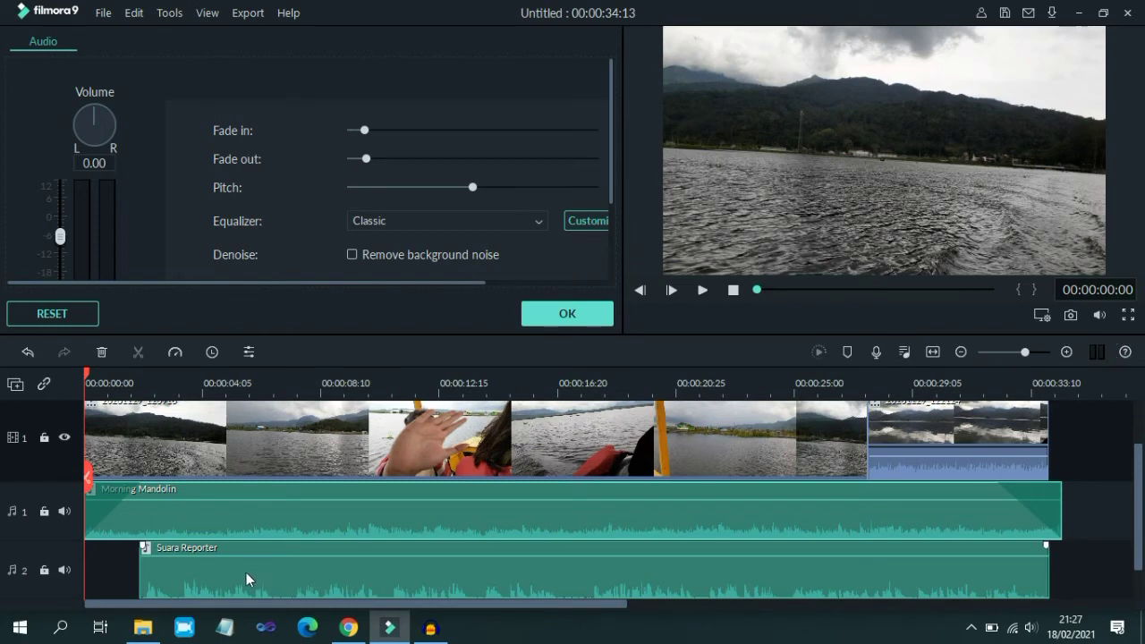
click(556, 317)
- Raise the Suara Reporter clip's volume to about 5 dB in its audio settings, previewing the mix between adjustments
click(207, 576)
double_click(213, 577)
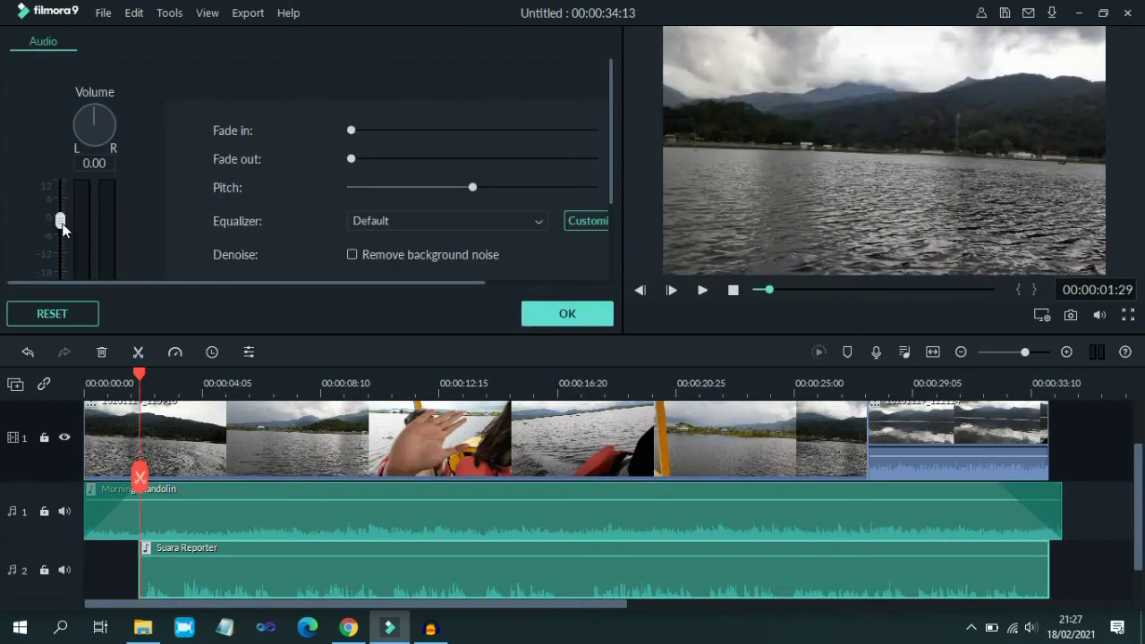
drag(62, 228, 70, 210)
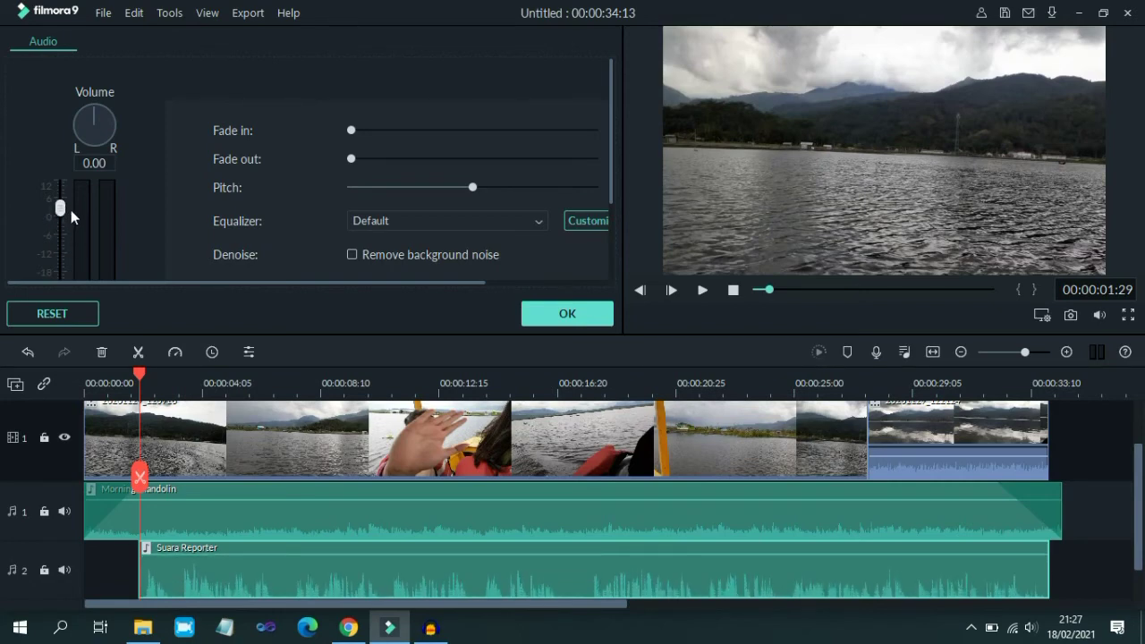
click(701, 292)
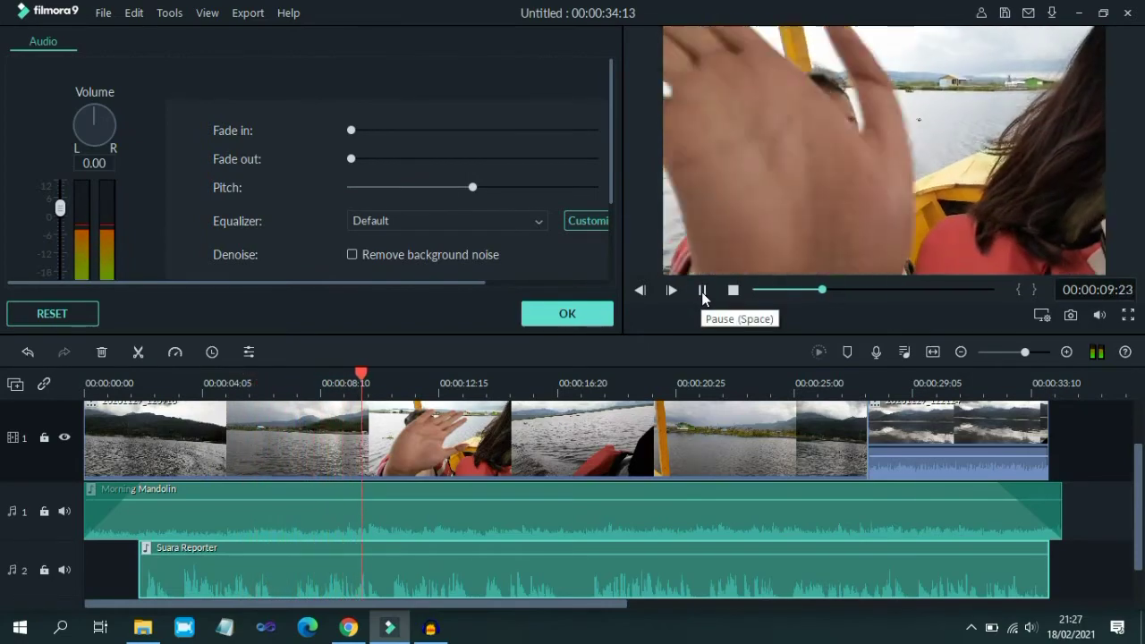
click(733, 292)
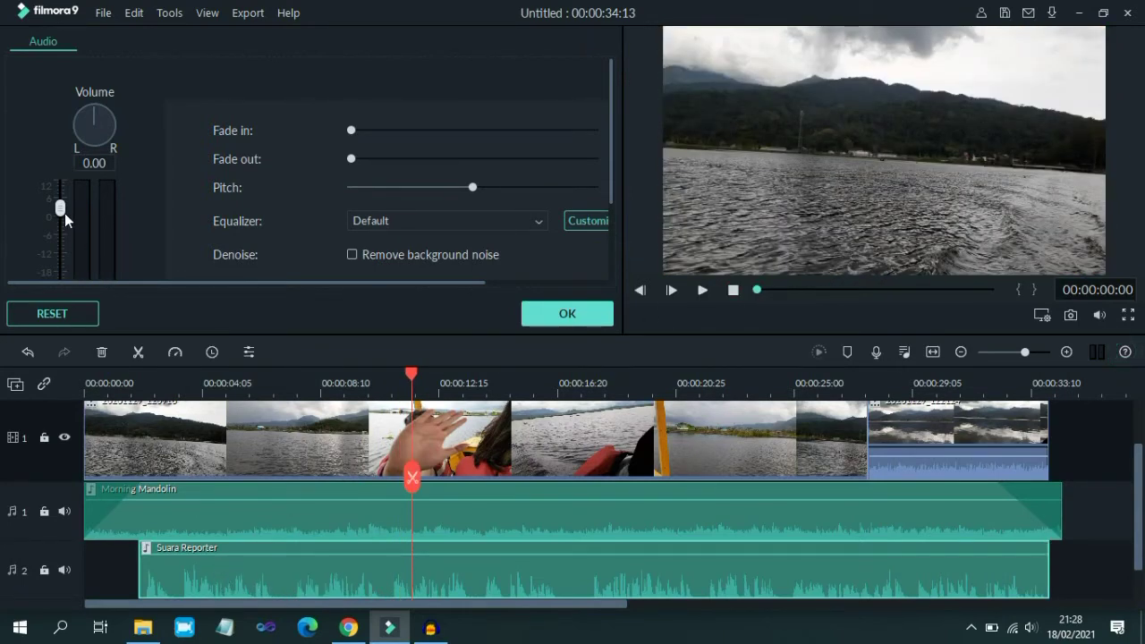
drag(64, 213, 62, 207)
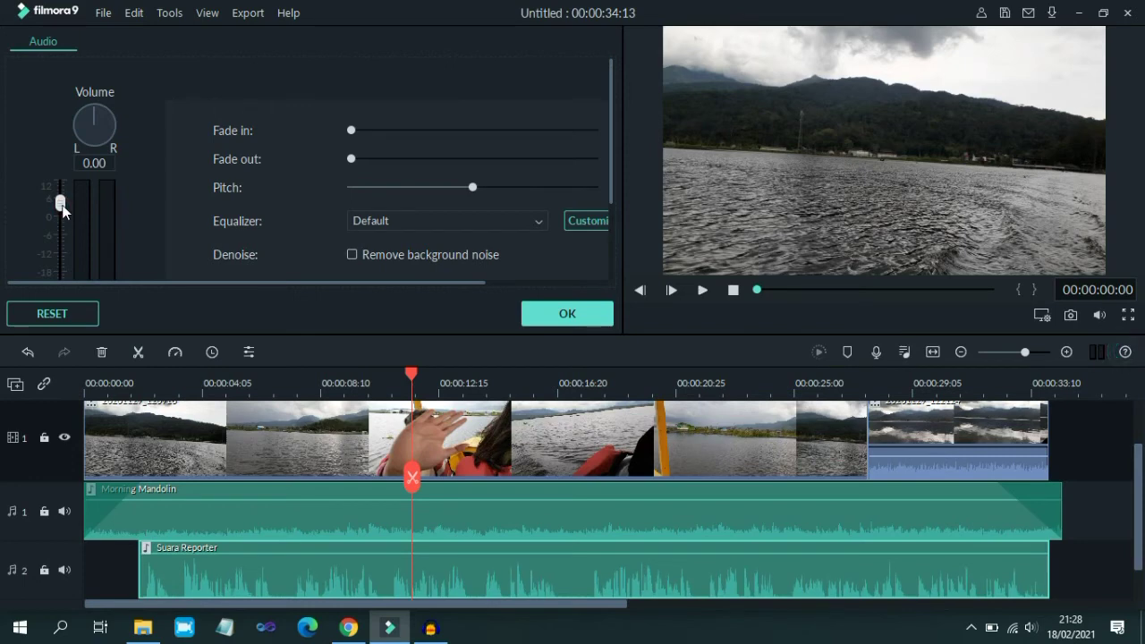
- Lower the Morning Mandolin volume very slightly, confirm the audio settings, and play back the mix from the start
click(245, 511)
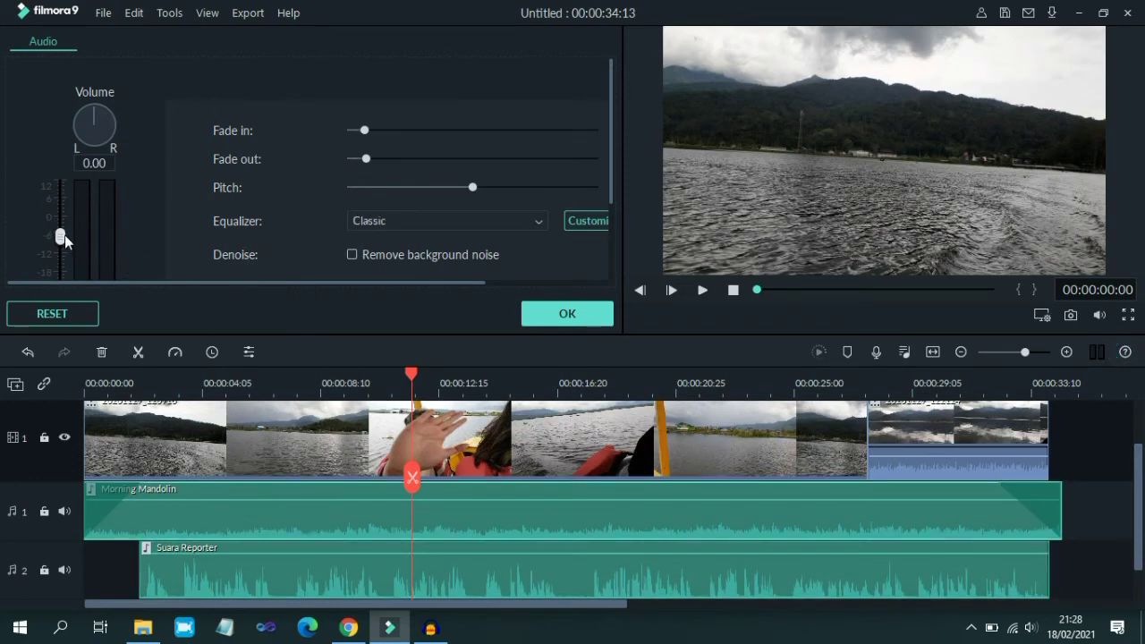
drag(64, 236, 63, 240)
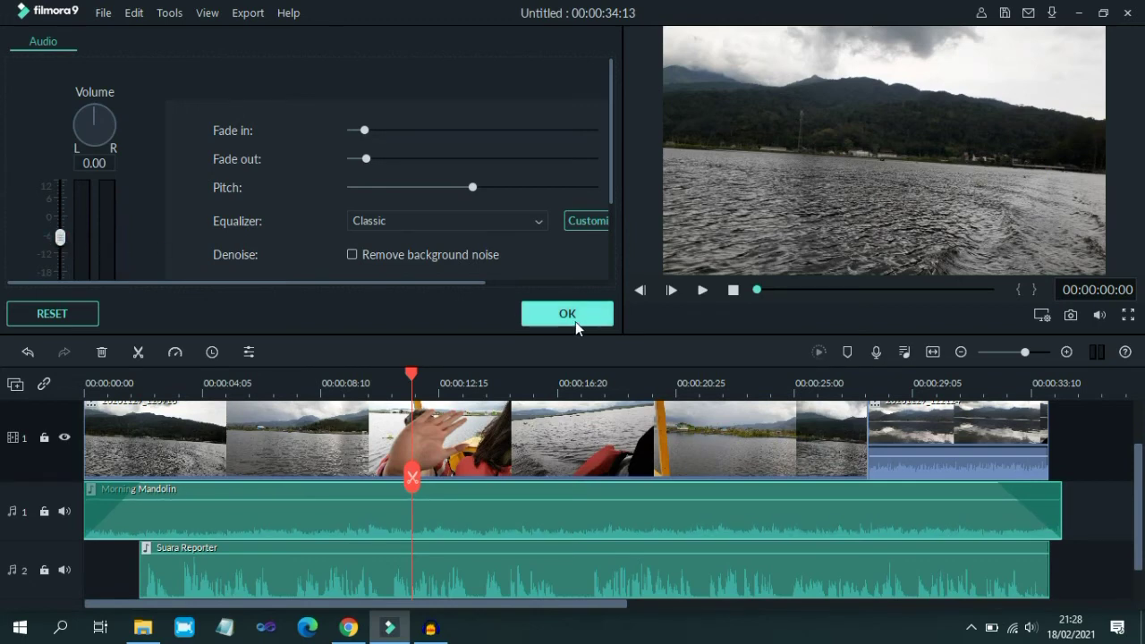
click(733, 292)
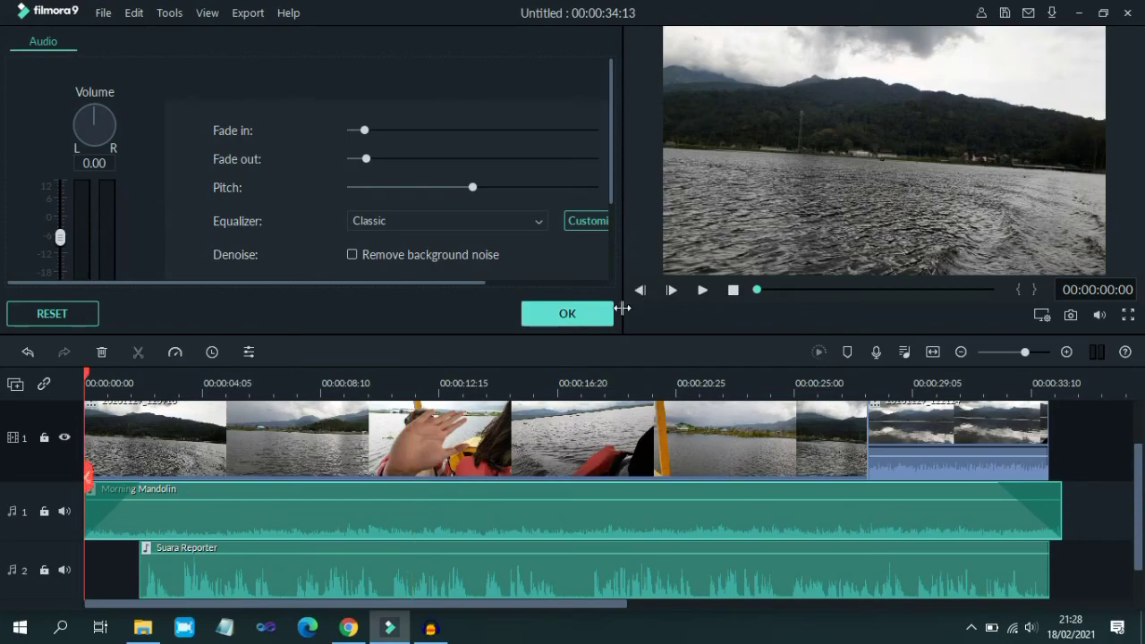
click(561, 314)
click(701, 291)
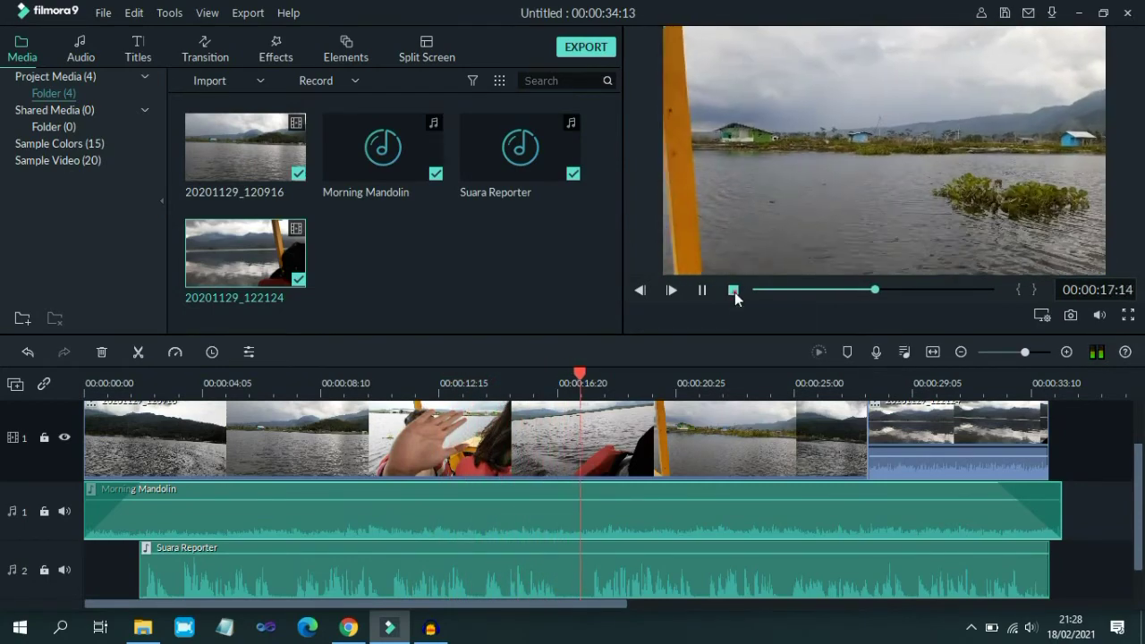
click(733, 290)
- Reduce the Morning Mandolin clip's volume to about -9 dB, confirm it, and play back the middle of the timeline
click(165, 518)
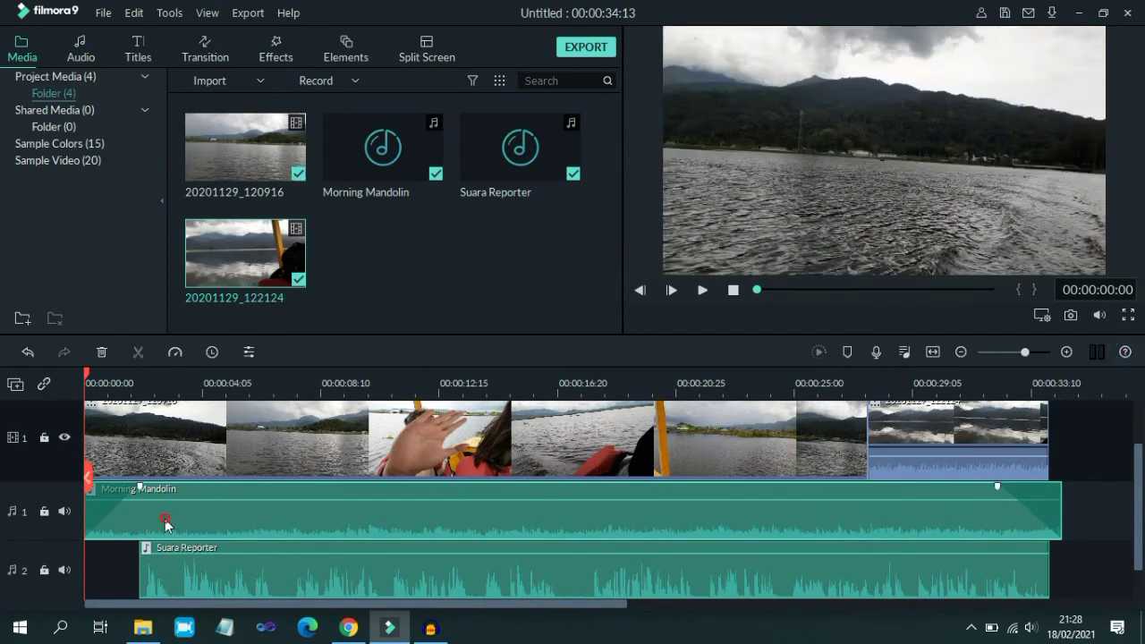
double_click(165, 518)
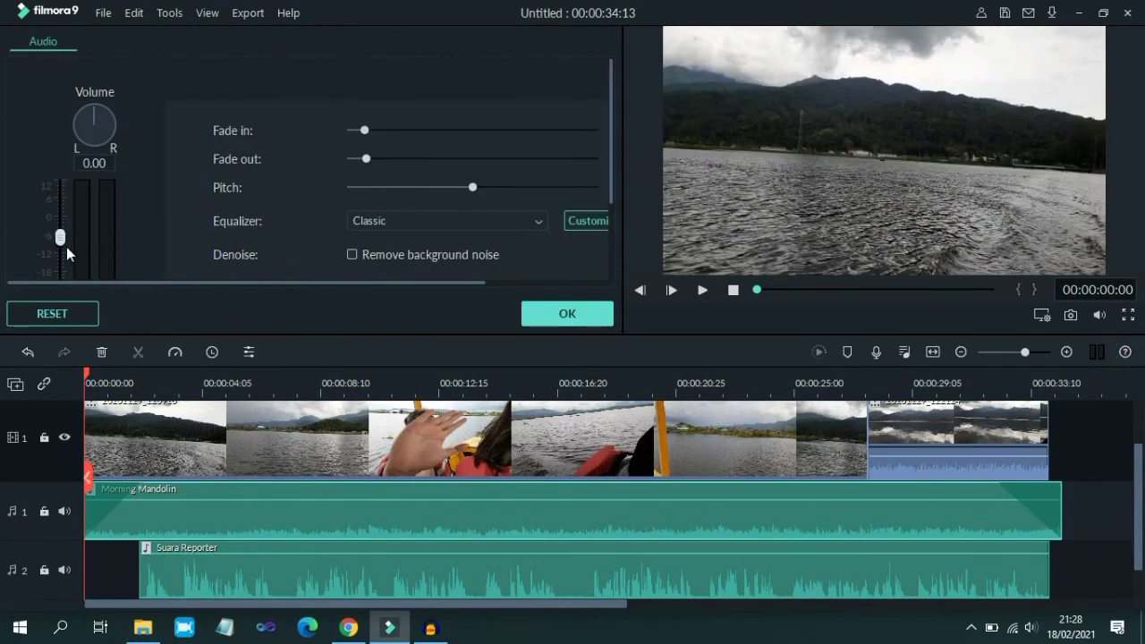
drag(61, 239, 62, 248)
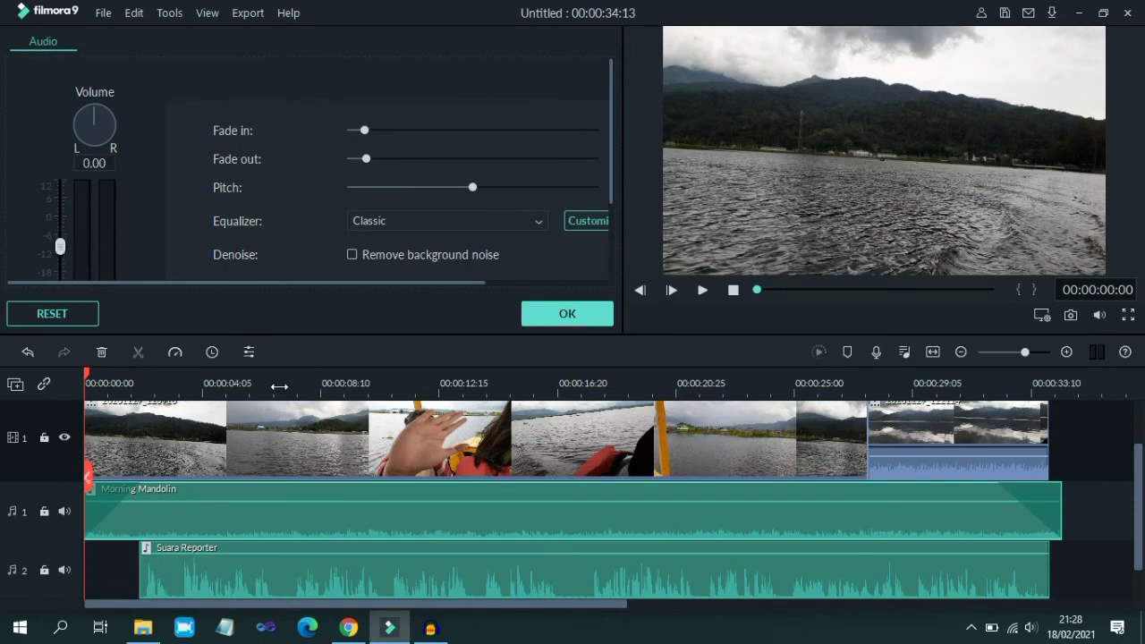
click(556, 324)
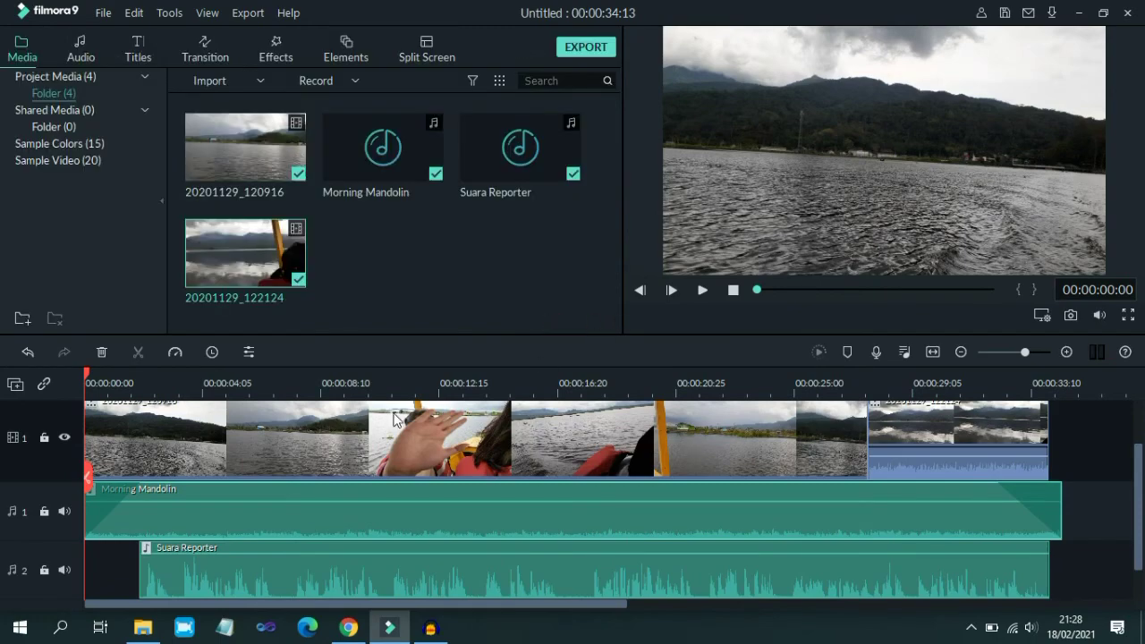
click(290, 384)
click(702, 290)
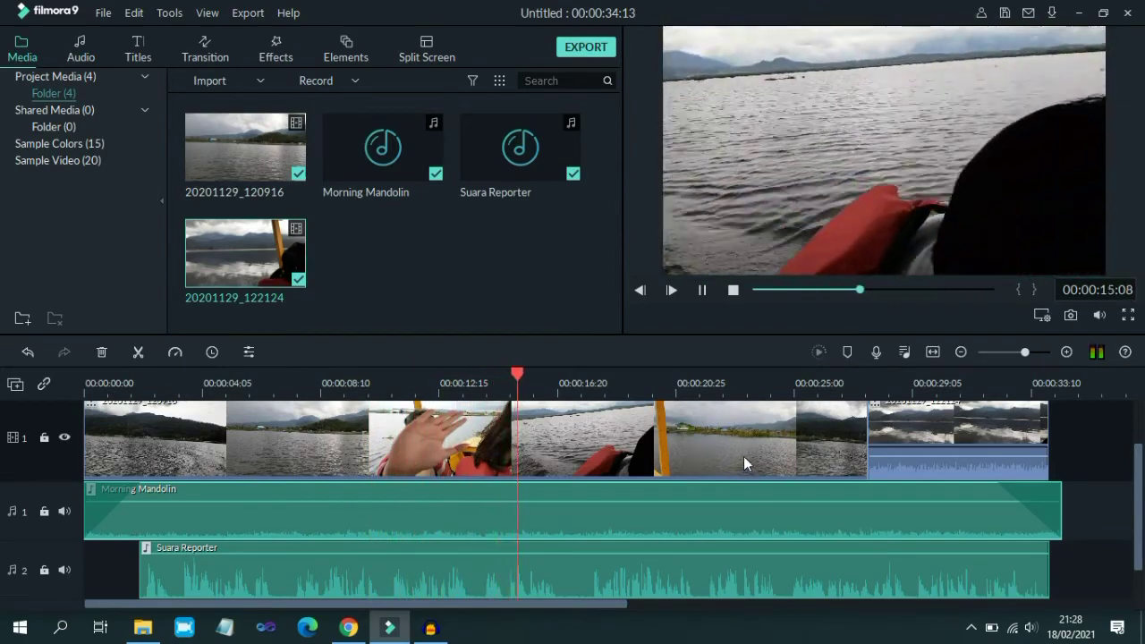
click(735, 291)
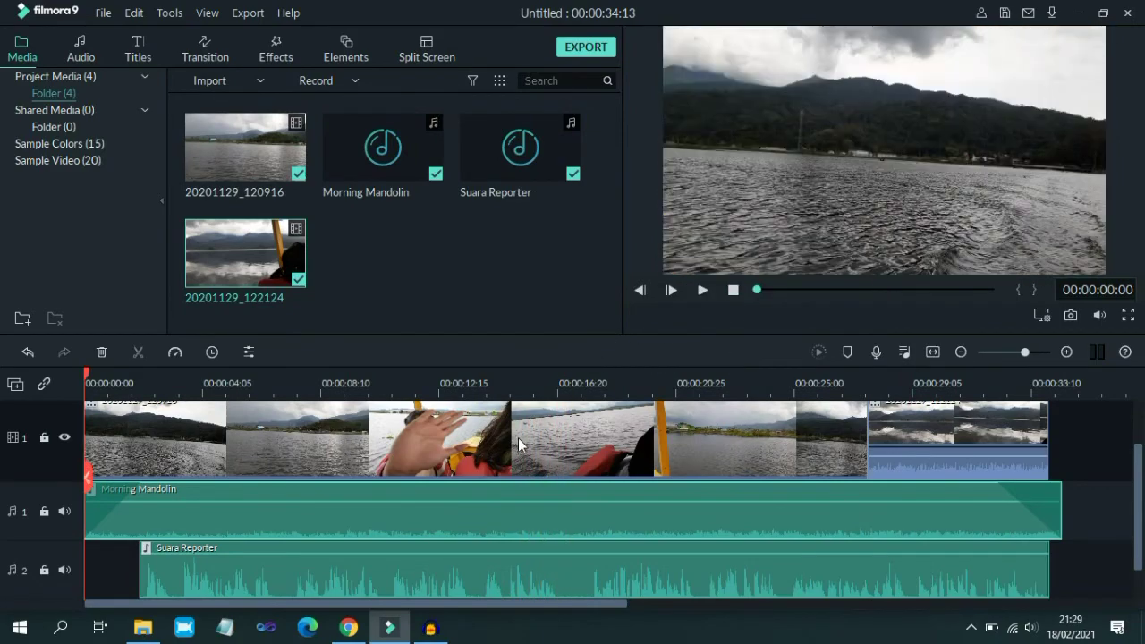